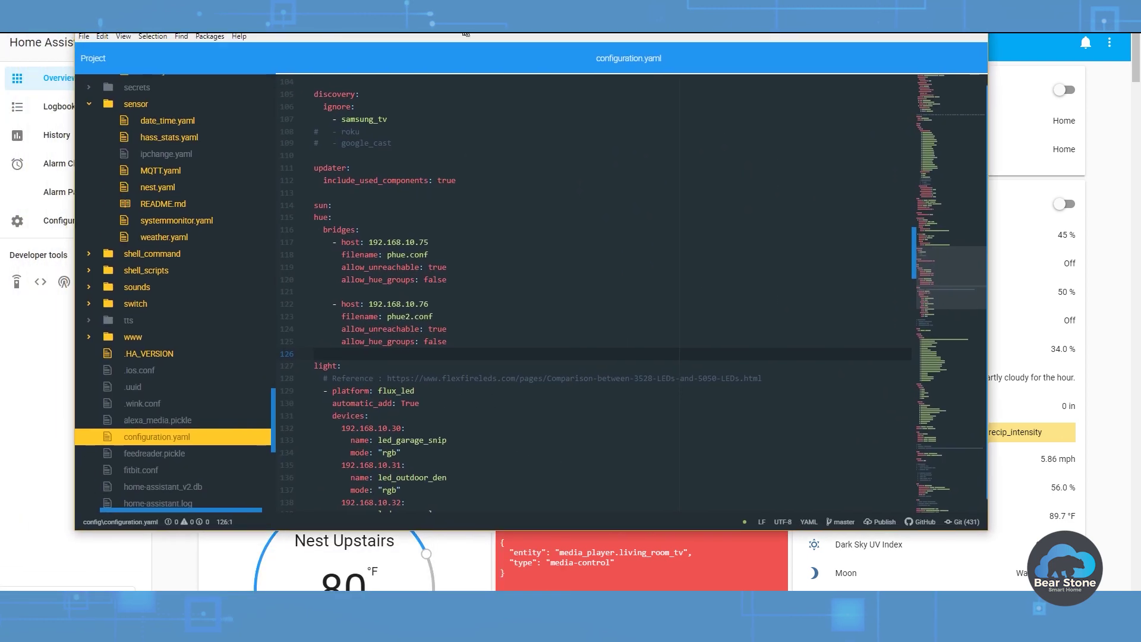
Step: Compare the hue block's phue2.conf filename entry with phue.conf in the config folder
drag(452, 341, 297, 219)
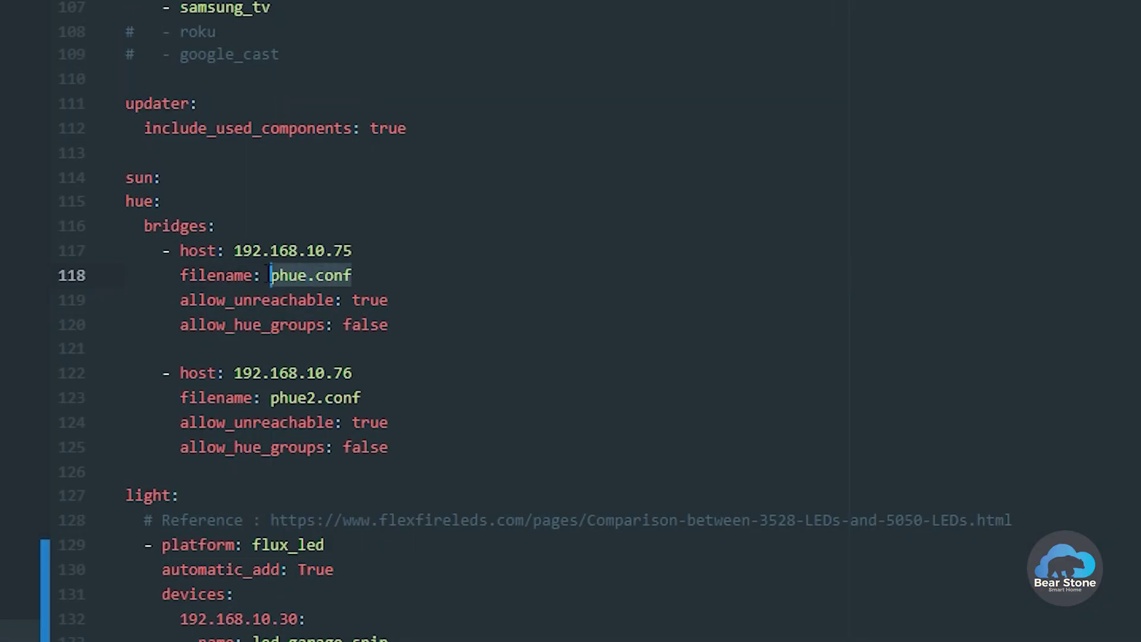
click(373, 419)
drag(373, 400, 271, 398)
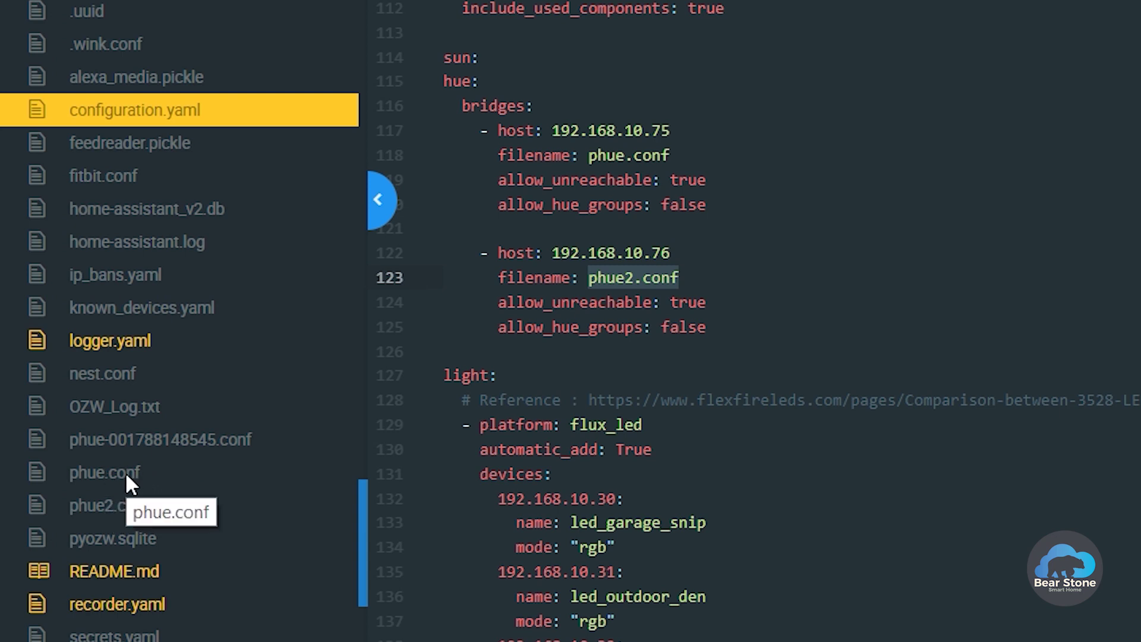
click(126, 472)
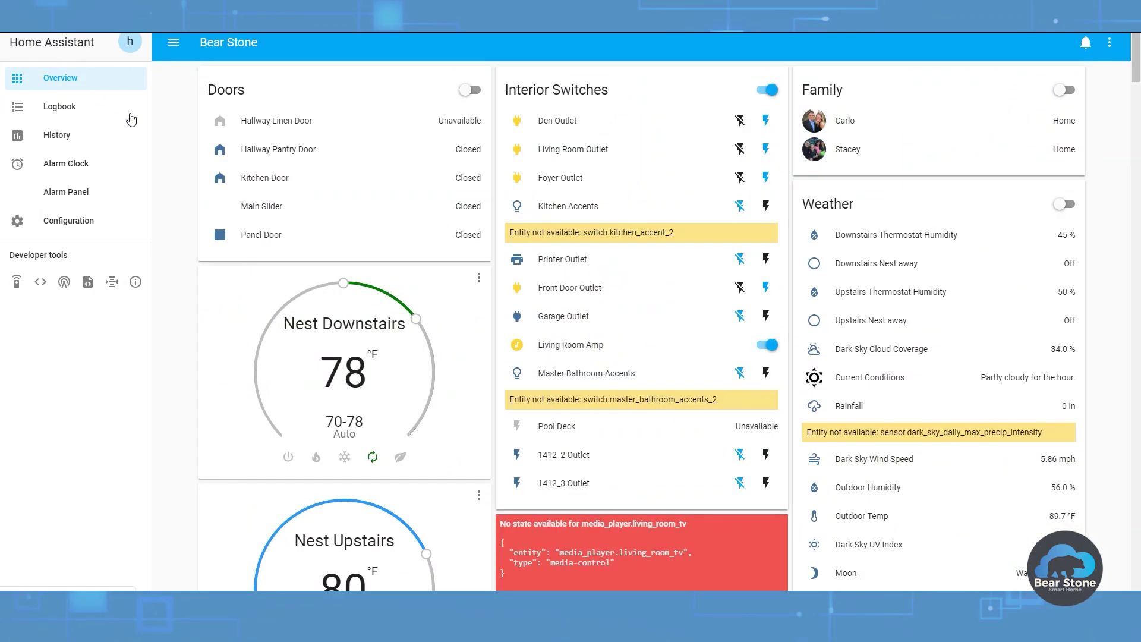
Step: Go to Configuration > Integrations to view the configured Philips Hue bridges
click(81, 226)
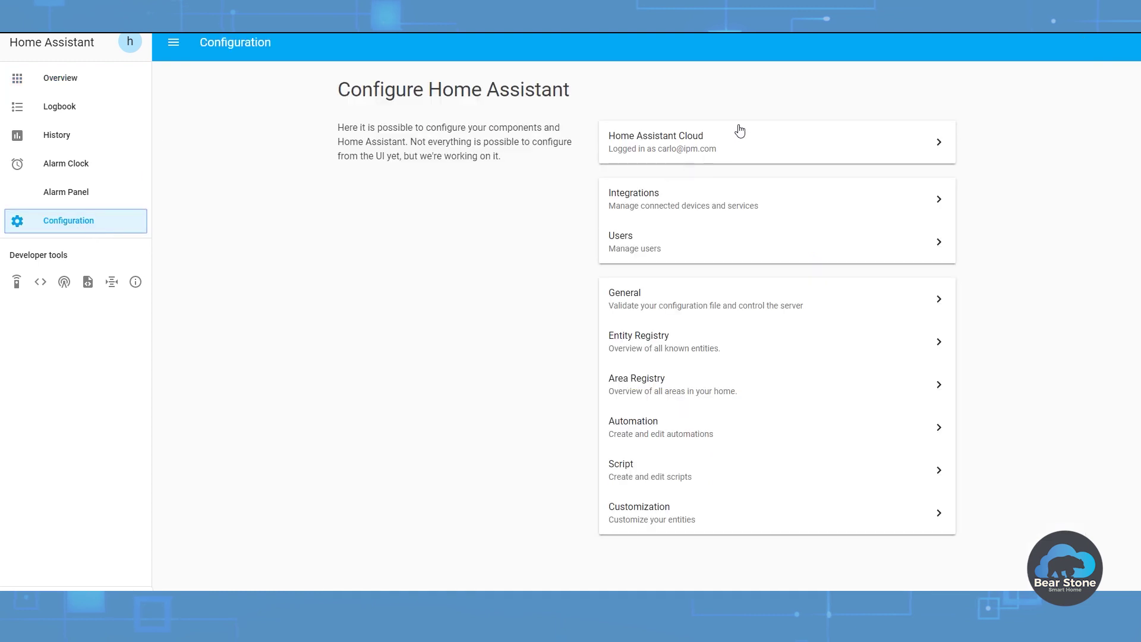
click(771, 207)
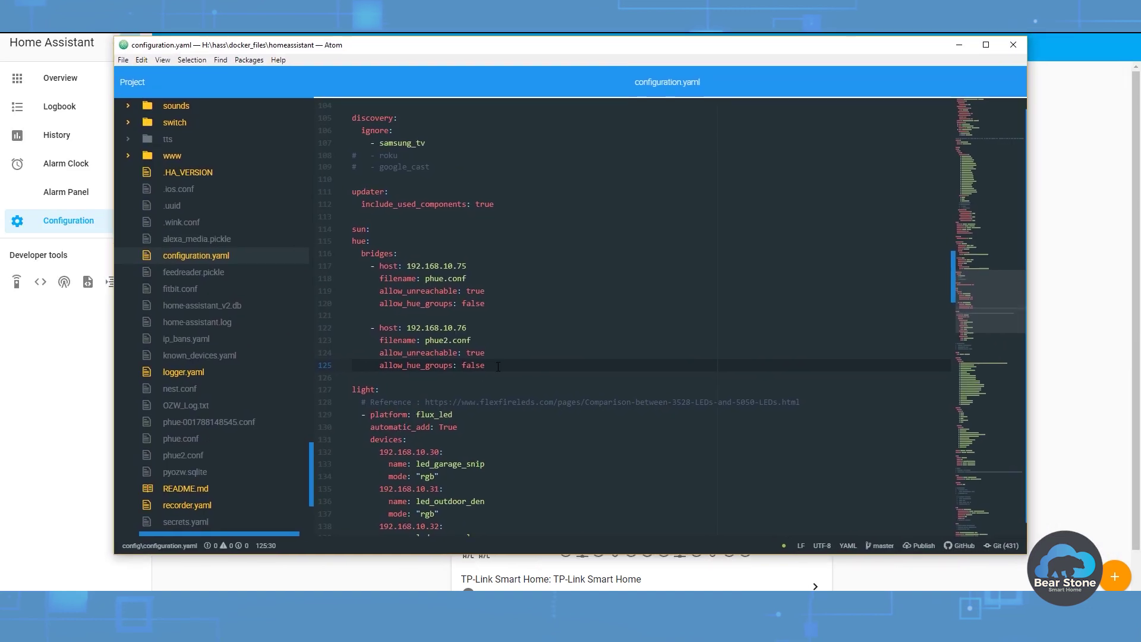
Step: Highlight lines 115–125, the hue bridges block, in configuration.yaml, then deselect it
drag(498, 366, 334, 244)
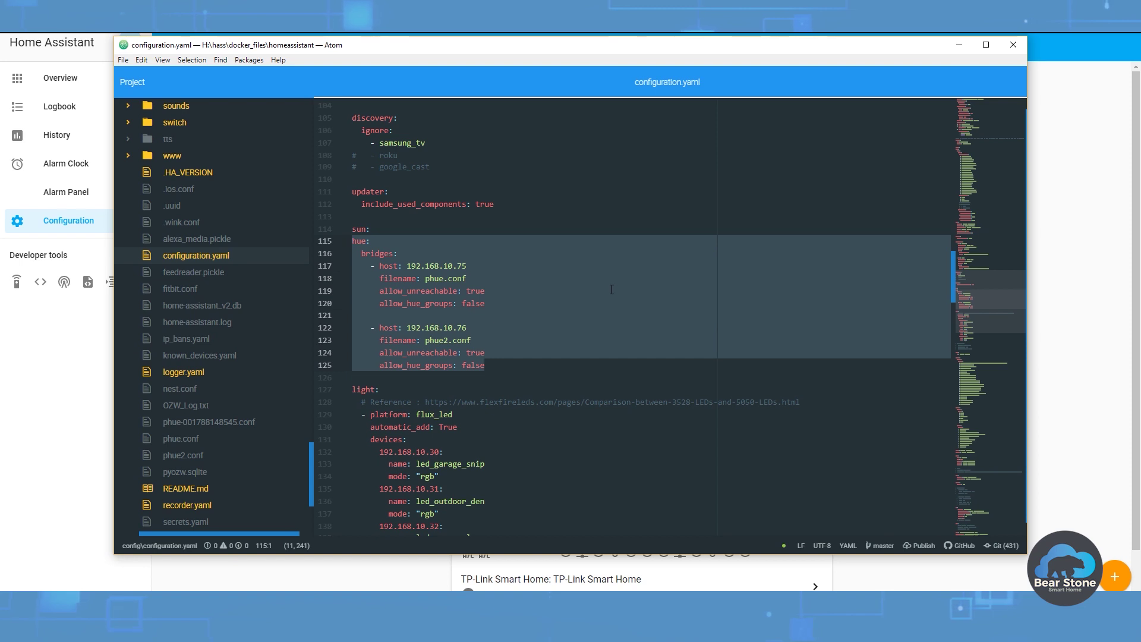
click(535, 340)
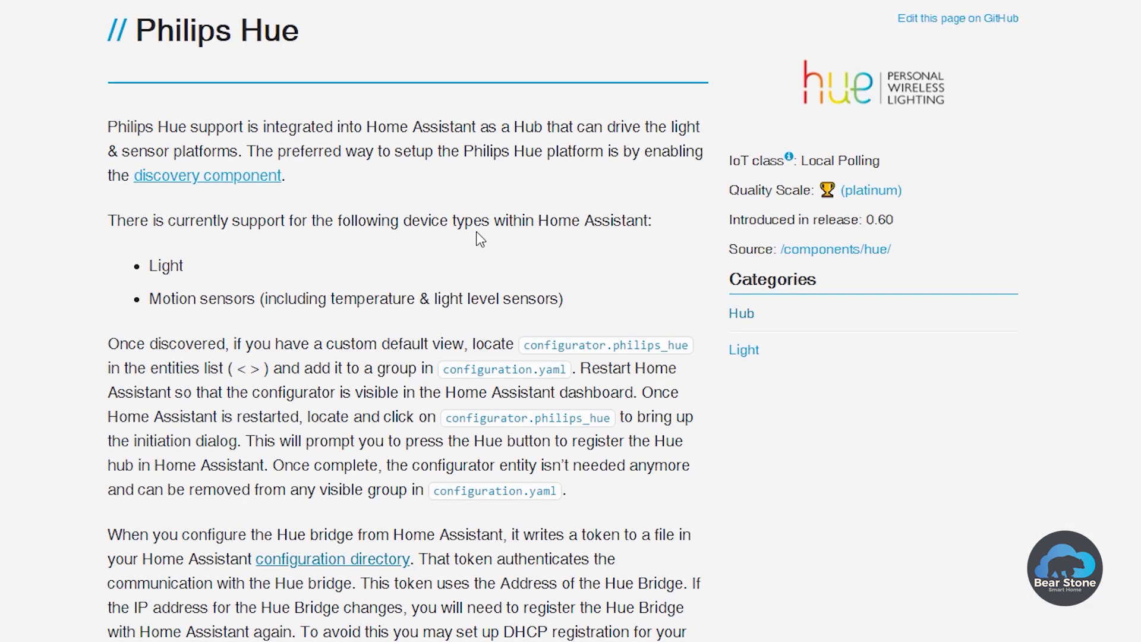
Step: Find the allow_unreachable and allow_hue_groups example lines in the Philips Hue docs
scroll(610, 254, down, 10)
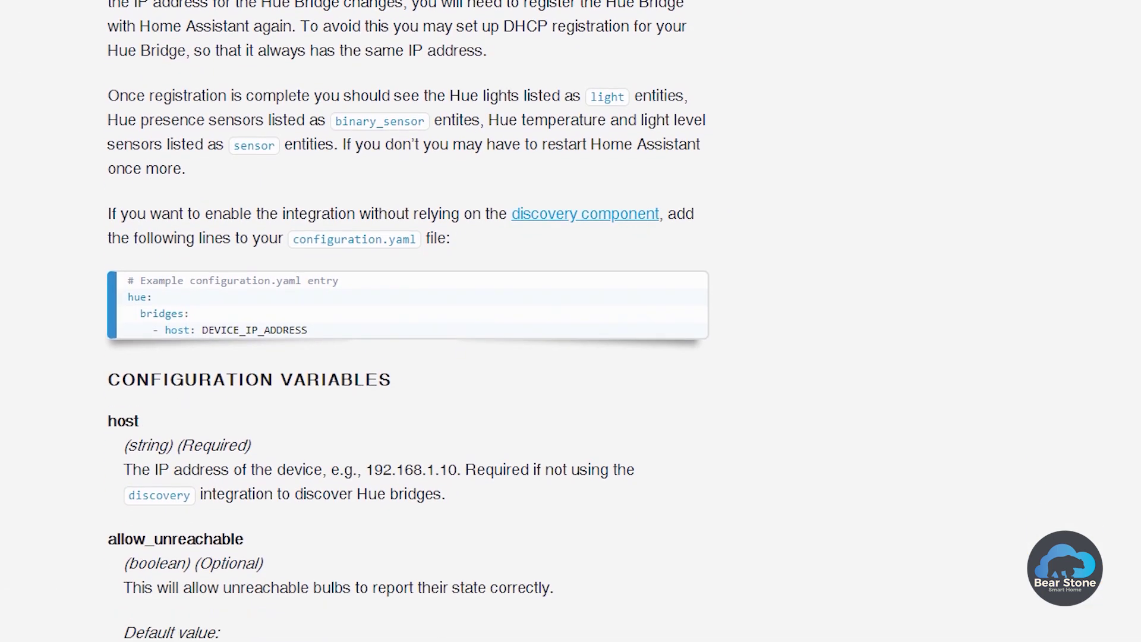
scroll(408, 321, down, 15)
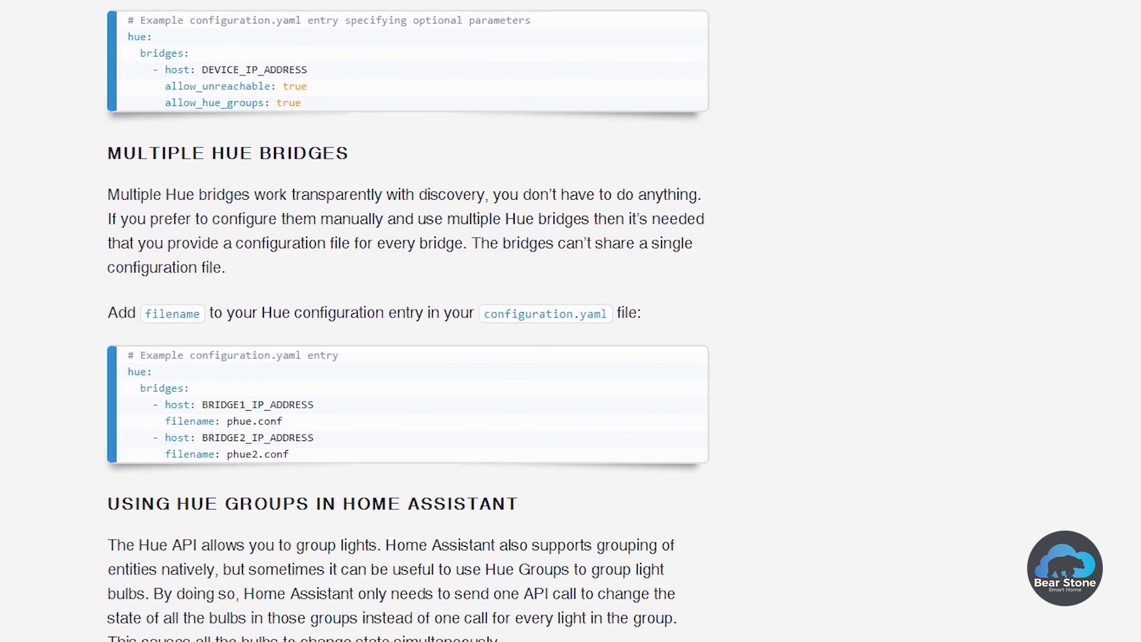
scroll(408, 321, down, 10)
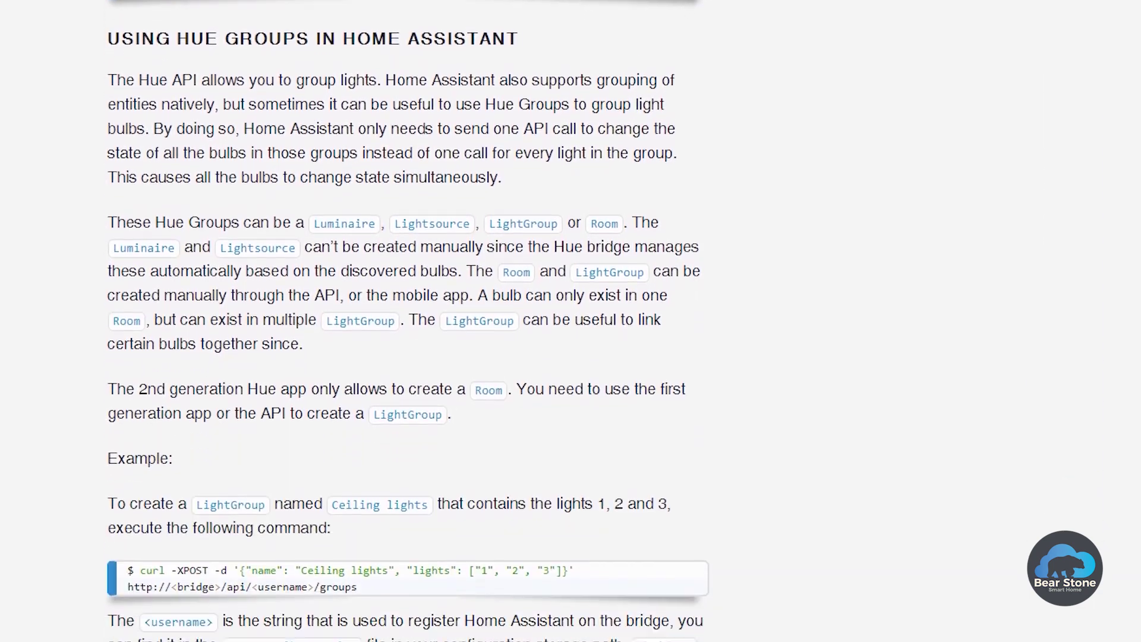
scroll(408, 321, down, 10)
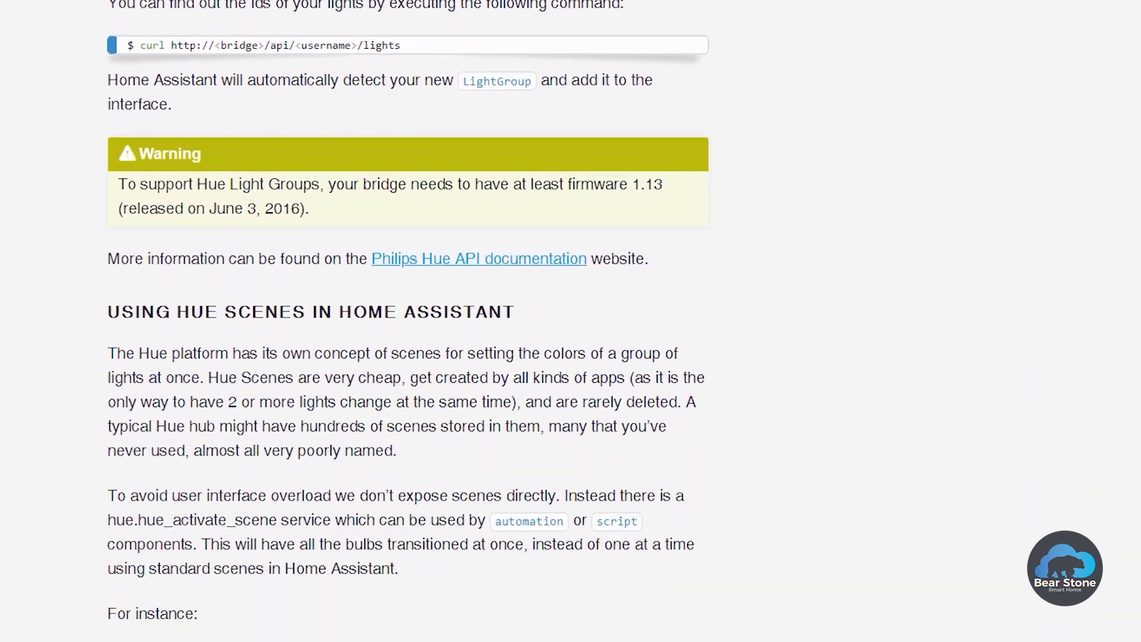
scroll(408, 321, down, 10)
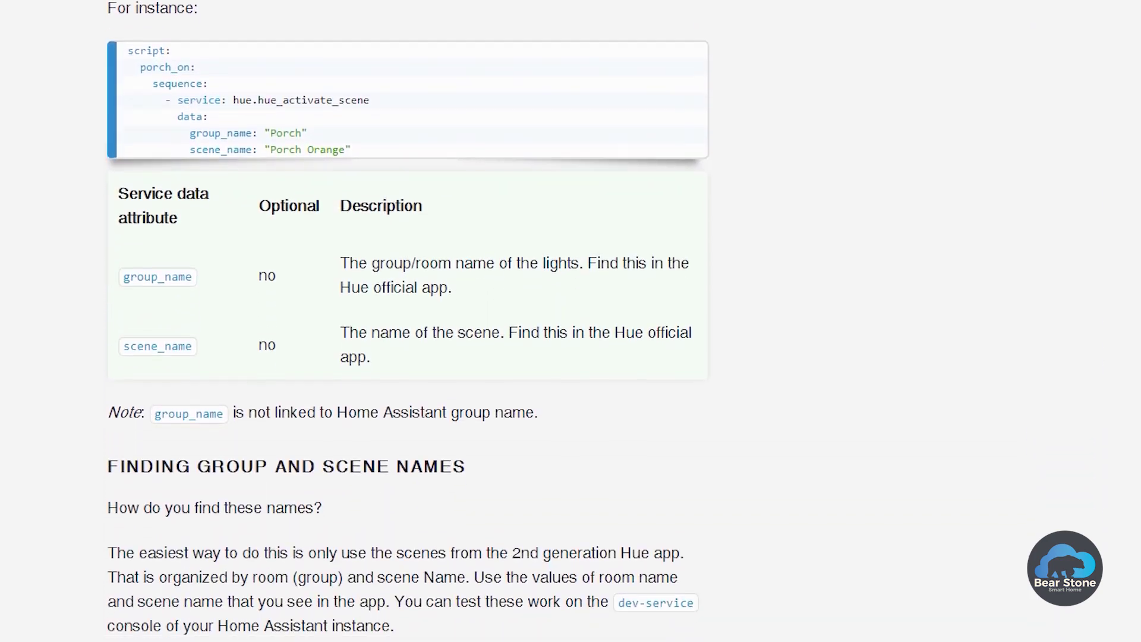
scroll(408, 321, down, 4)
scroll(408, 321, up, 15)
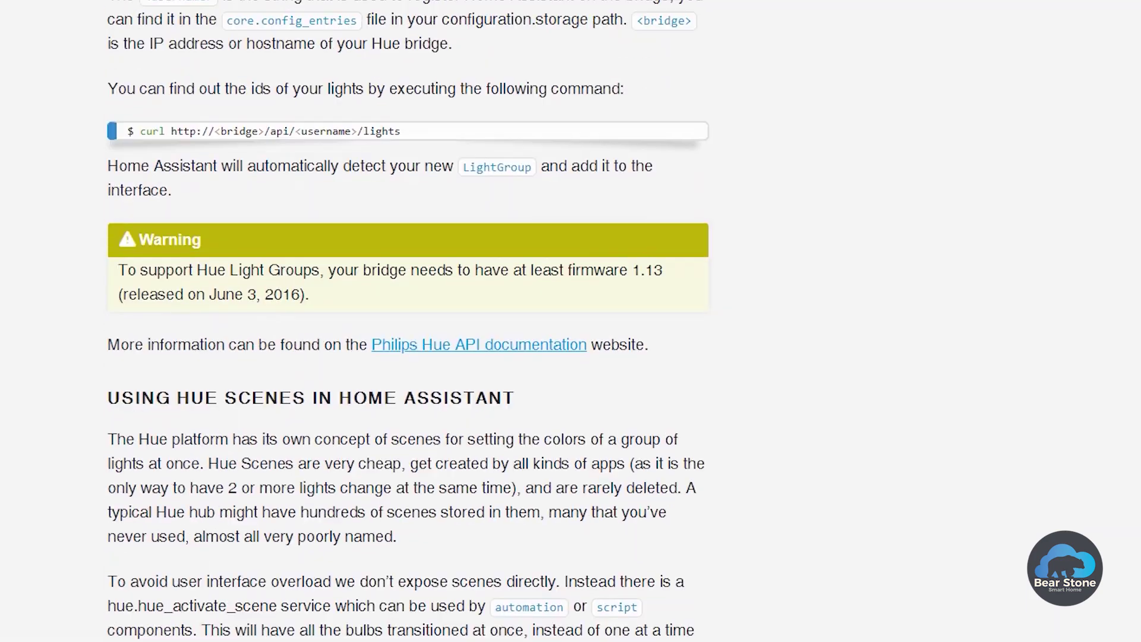
scroll(408, 321, up, 10)
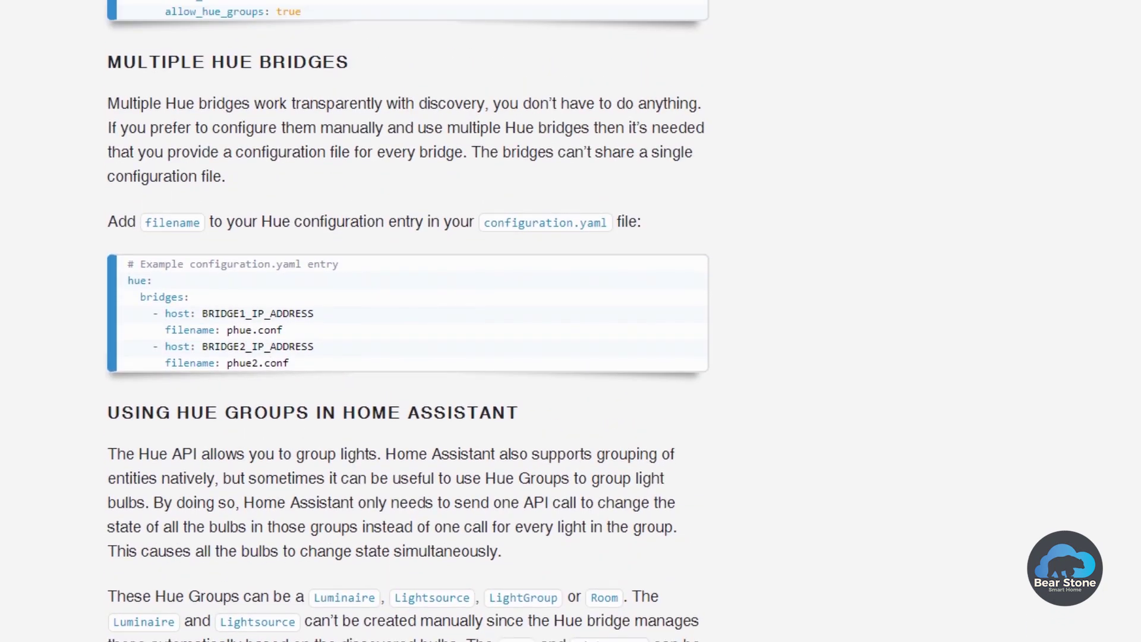
scroll(556, 288, up, 3)
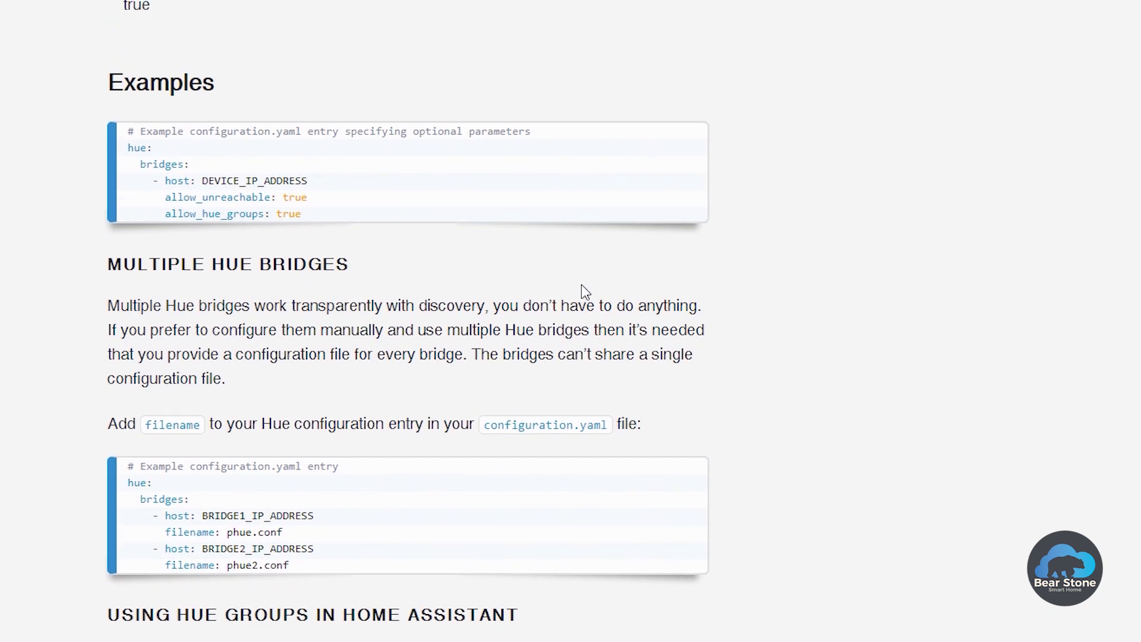
drag(308, 198, 165, 198)
drag(306, 213, 164, 215)
click(321, 201)
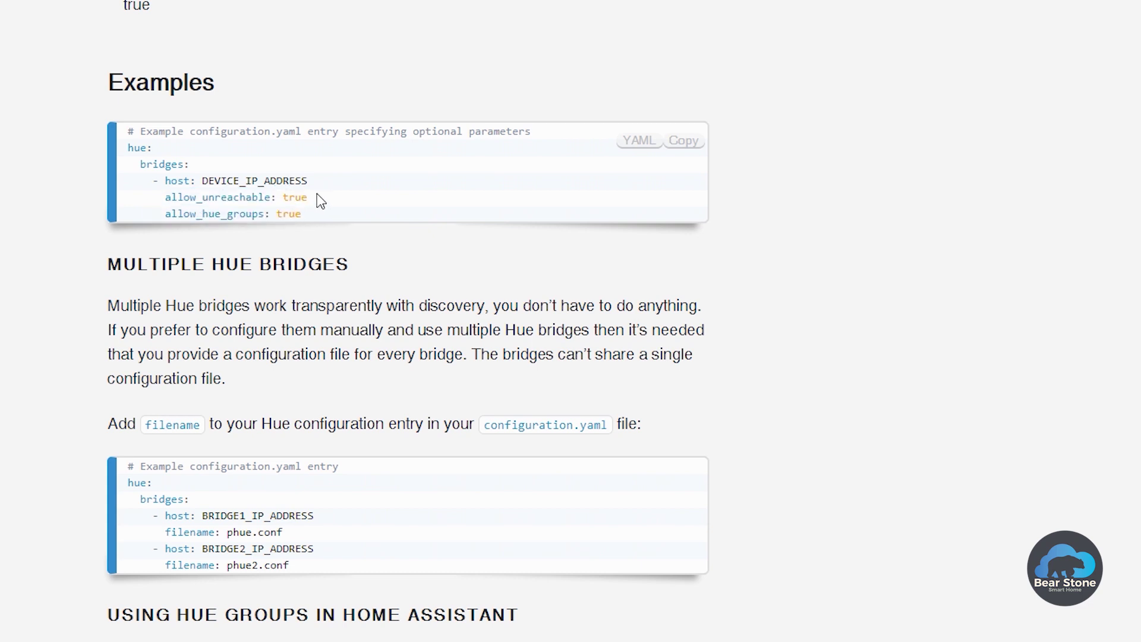
Step: Note defaults allow_unreachable false and allow_hue_groups true, then check the second bridge's options
scroll(316, 195, up, 6)
drag(169, 190, 120, 188)
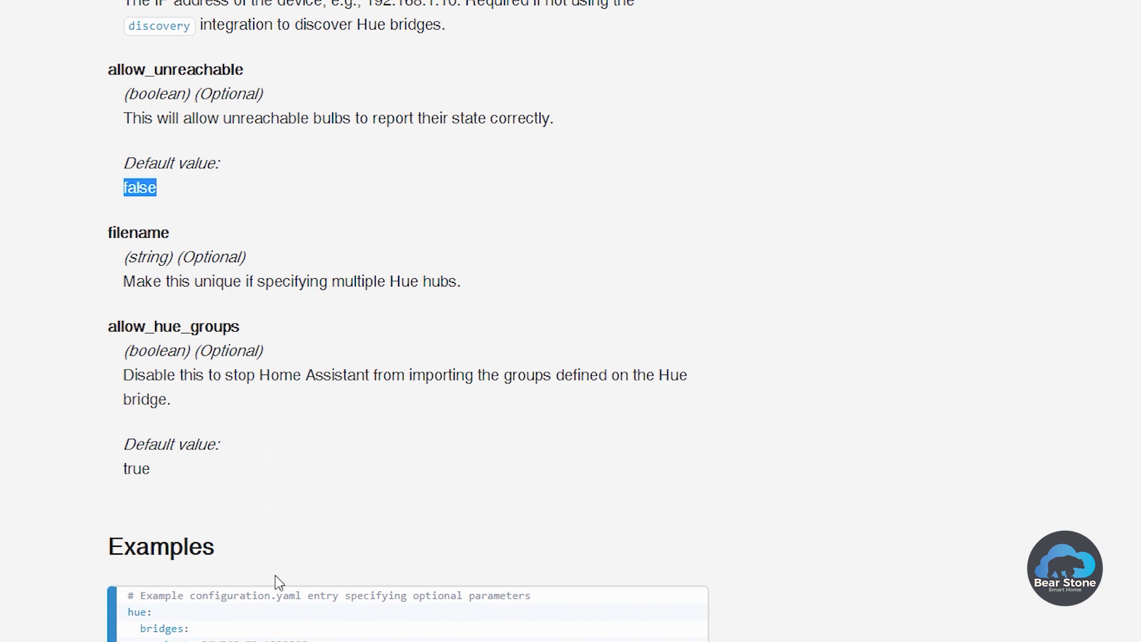
mouse_move(355, 606)
drag(163, 470, 102, 465)
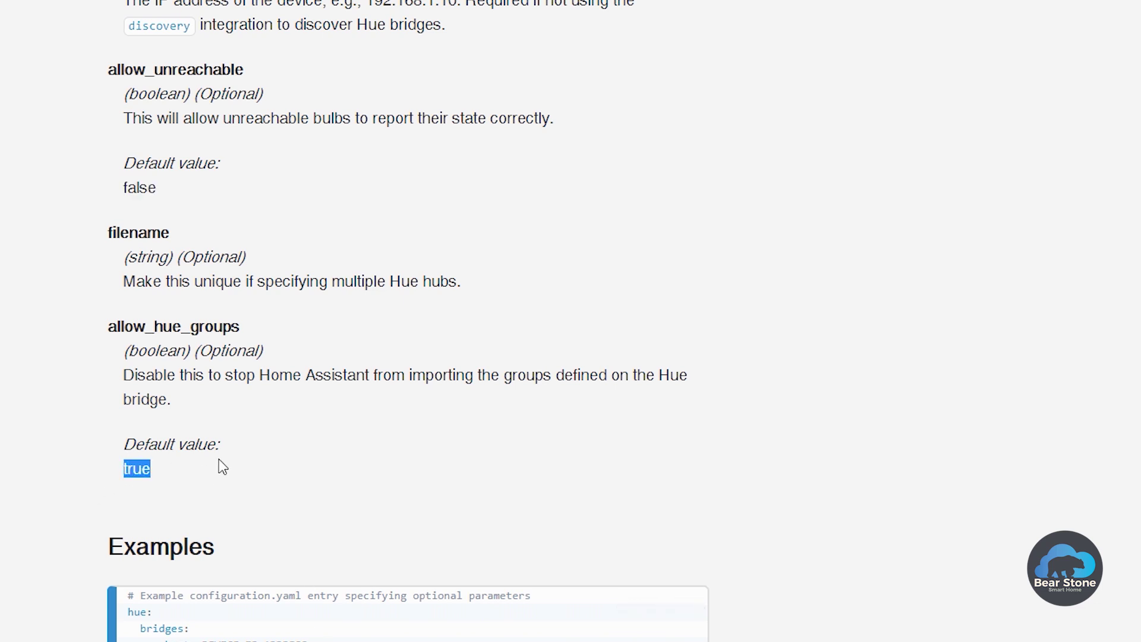
key(alt+Tab)
drag(447, 423, 260, 403)
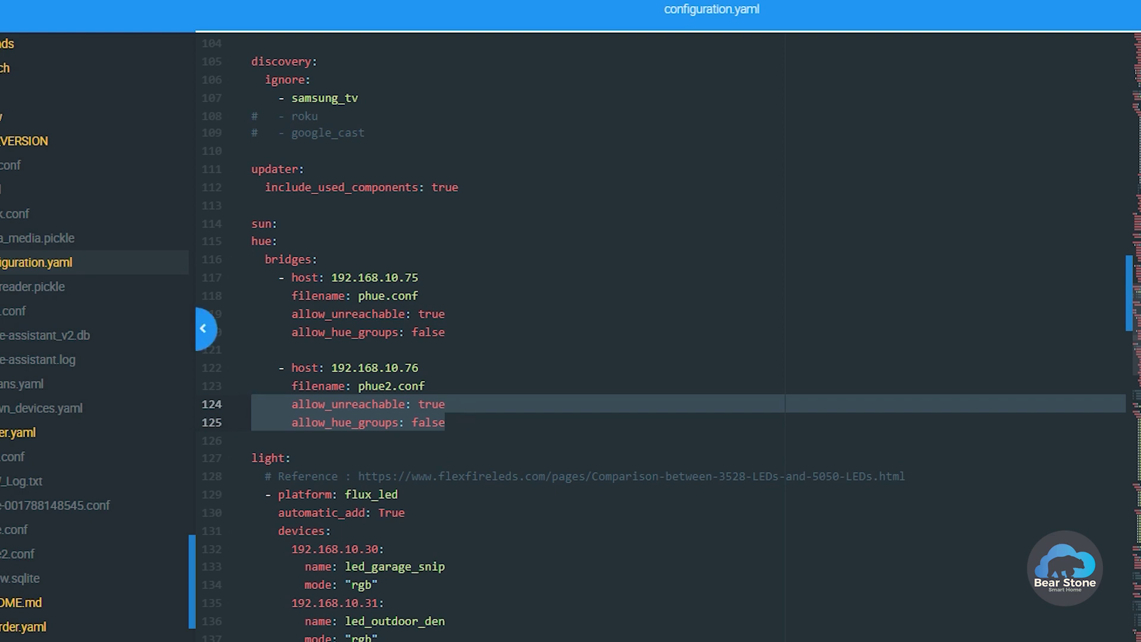
key(alt+Tab)
scroll(408, 321, up, 20)
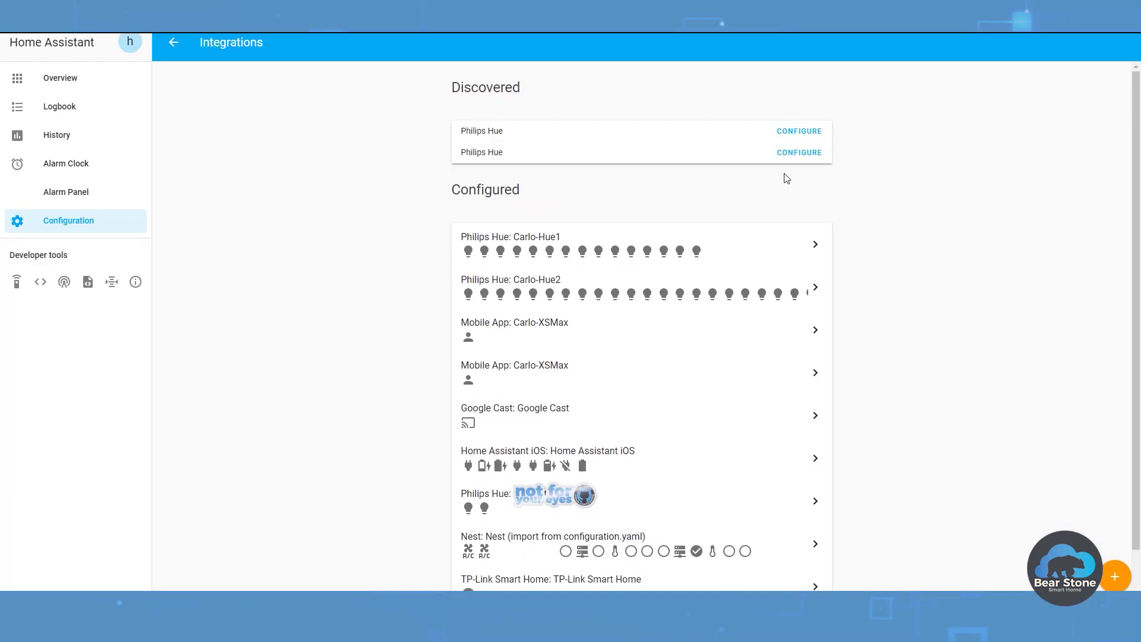
Step: Review the Carlo-Hue1 bridge's devices and settings, then view the About page (version 0.95.4)
click(790, 255)
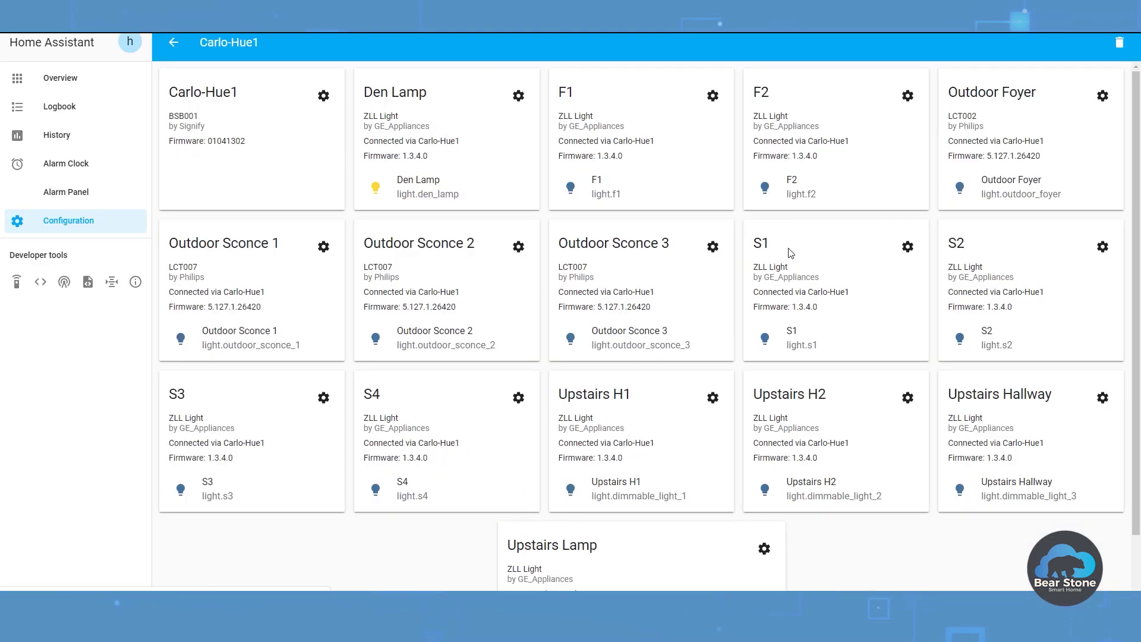
click(323, 96)
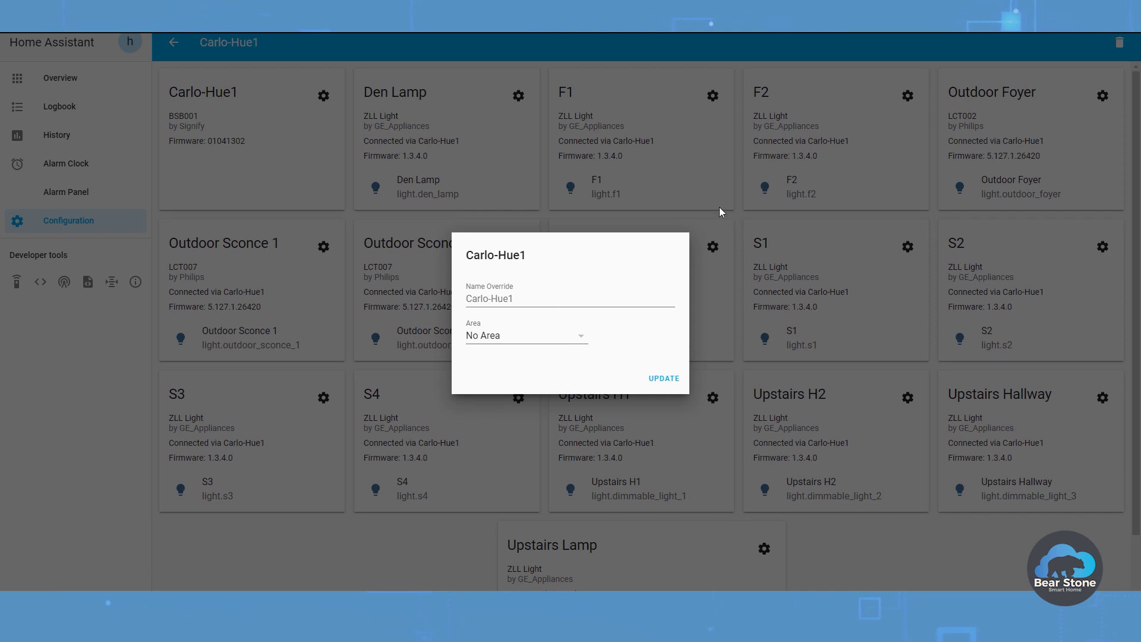
click(691, 217)
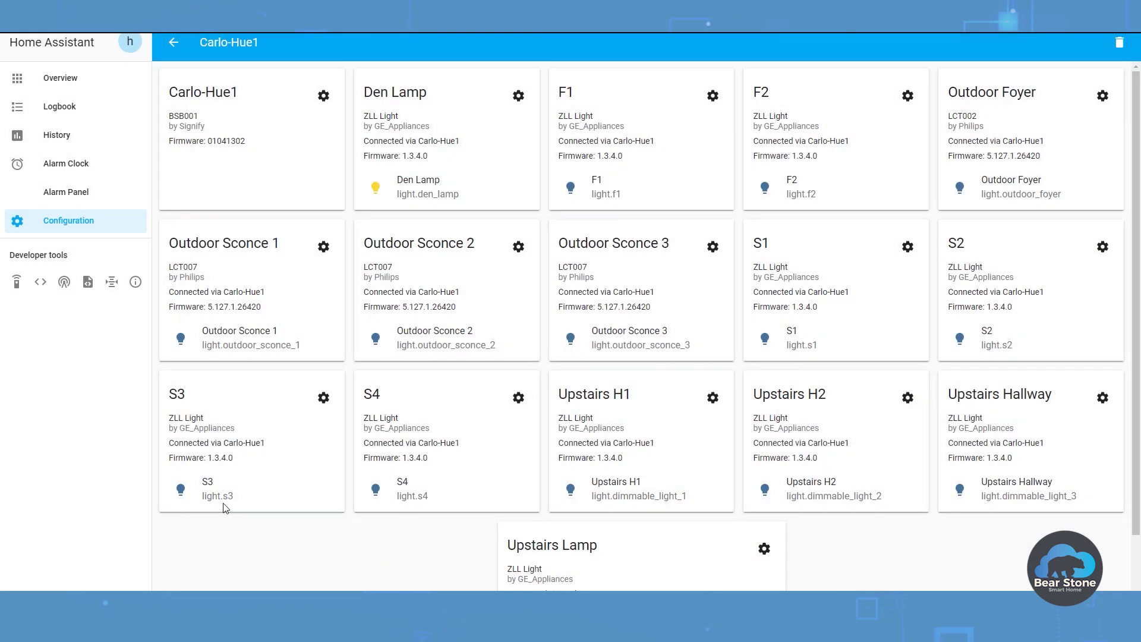
click(136, 282)
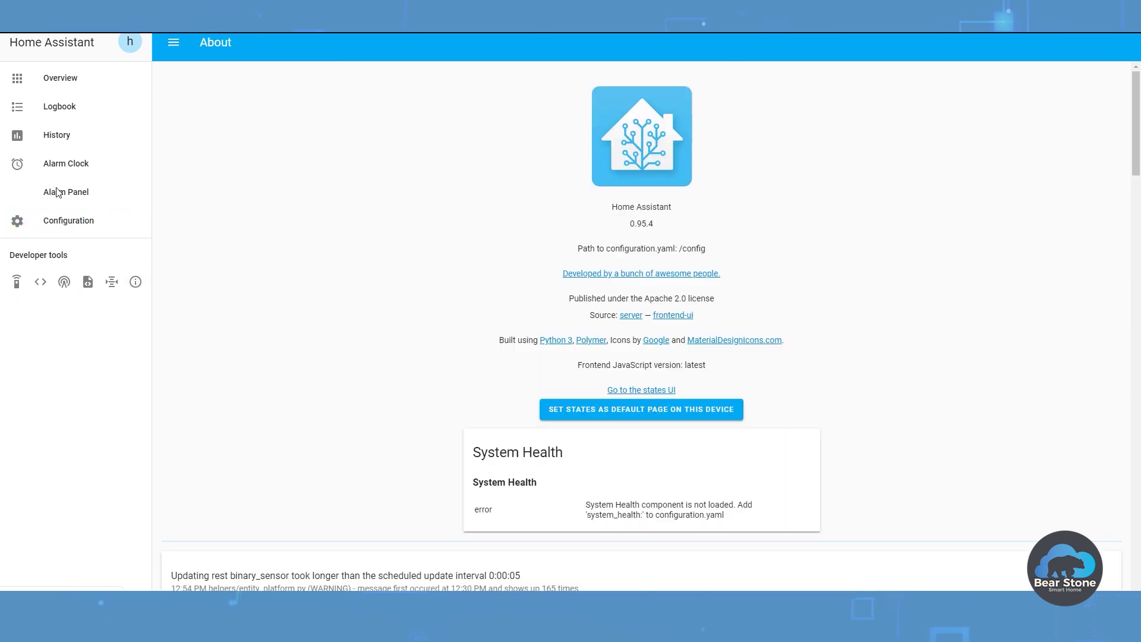
Step: Comment out lines 115–125, the entire hue block, in configuration.yaml with Ctrl+/
click(68, 220)
key(alt+Tab)
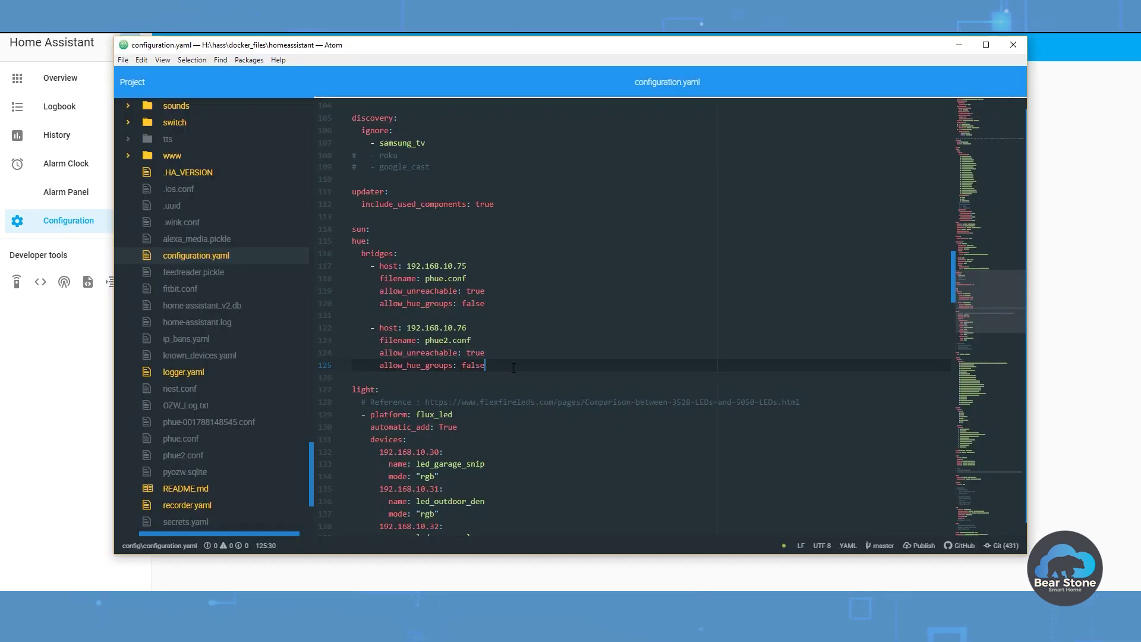
drag(484, 365, 340, 244)
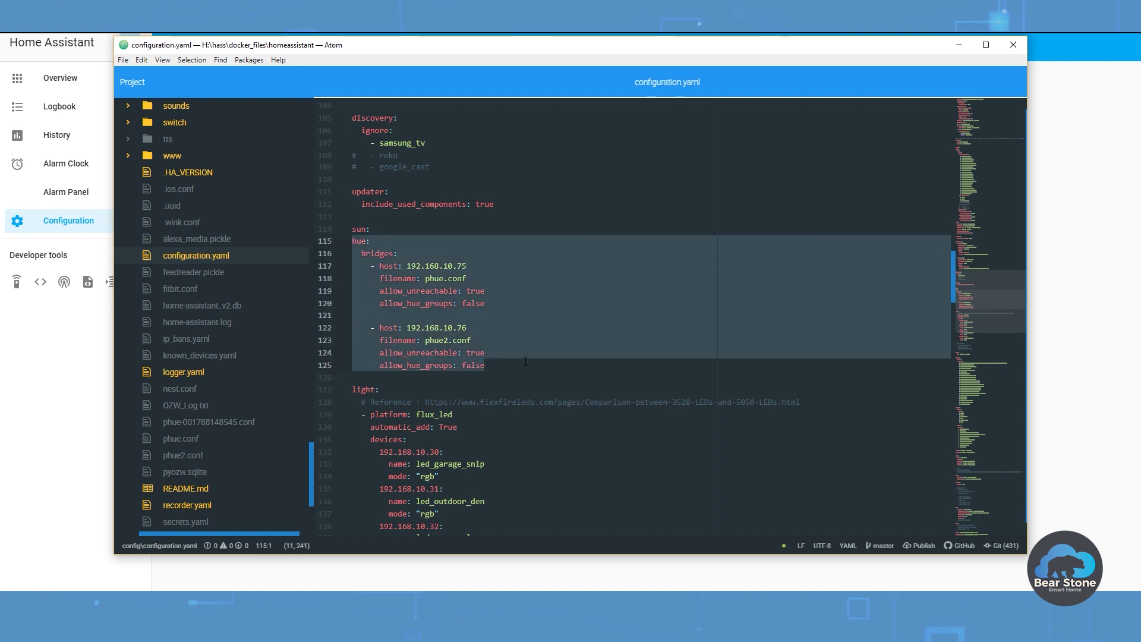
key(ctrl+slash)
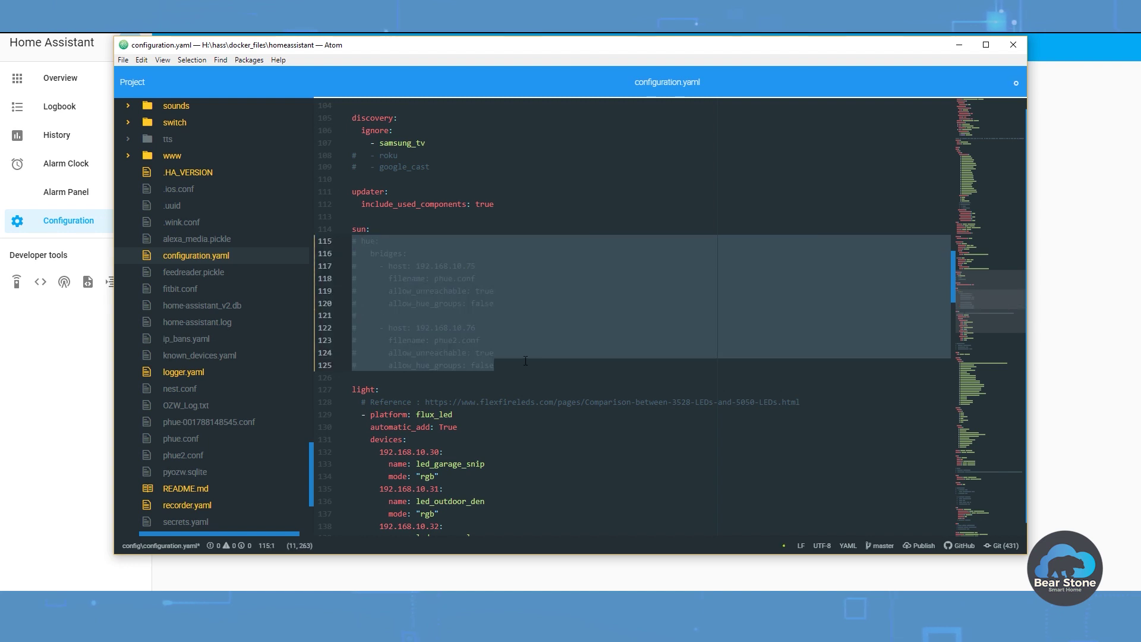
click(557, 218)
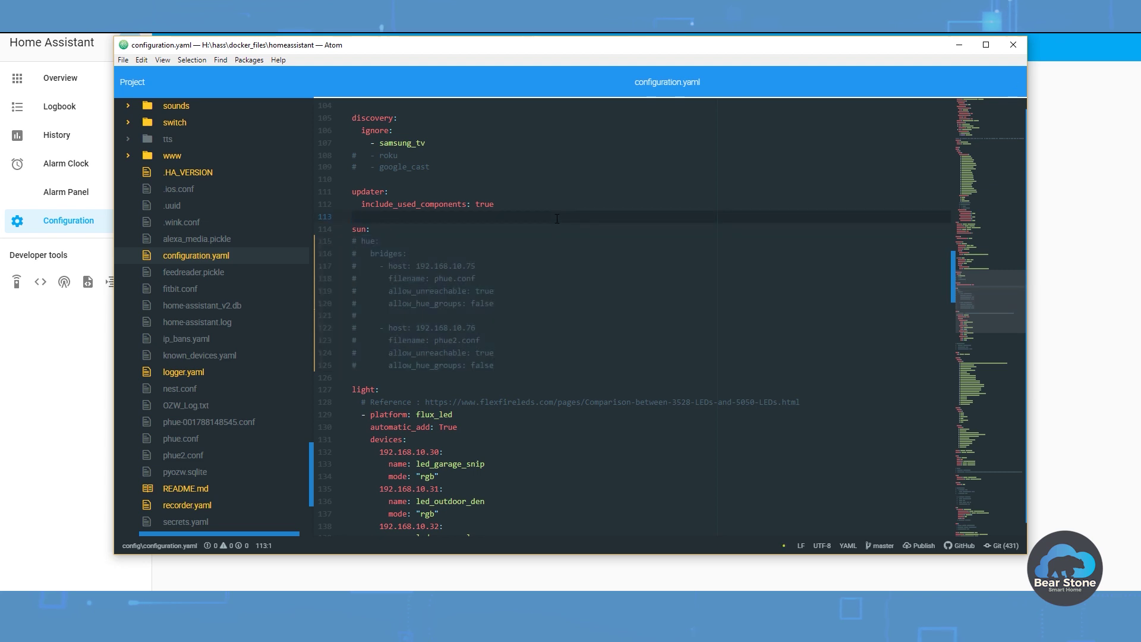
mouse_move(318, 301)
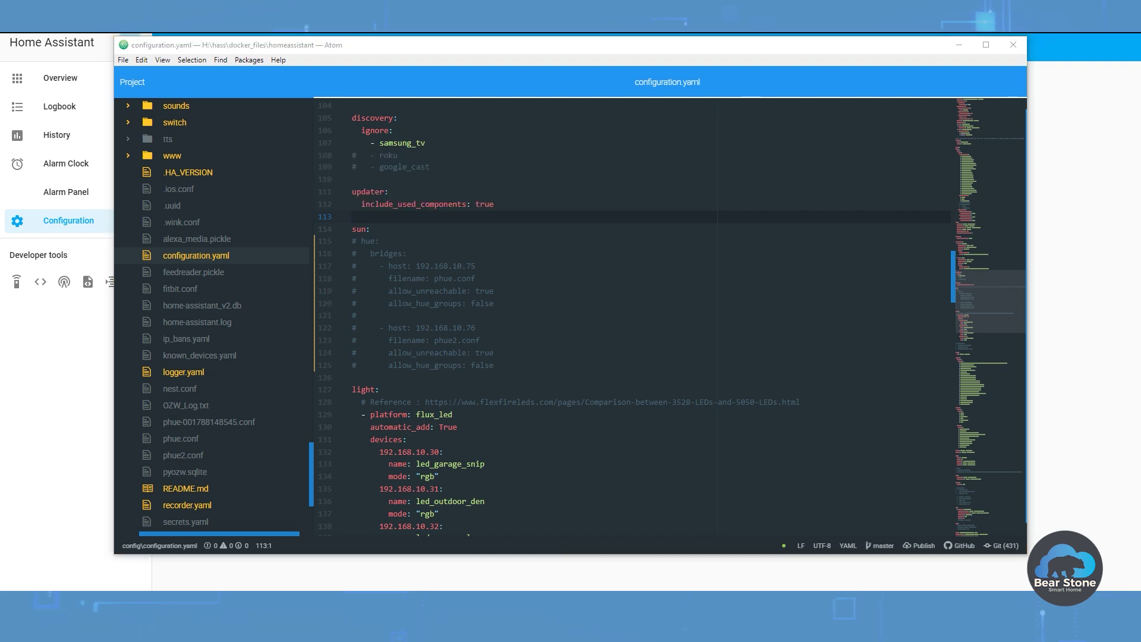
Step: Delete the Carlo-Hue1 Philips Hue integration from the Integrations page
key(alt+Tab)
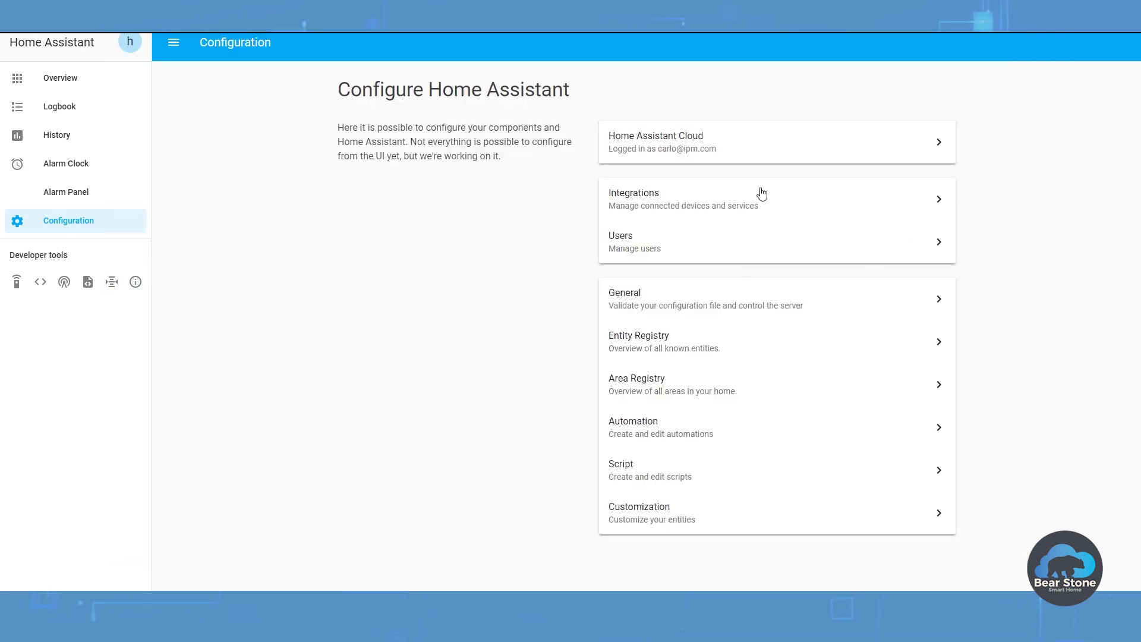
click(752, 203)
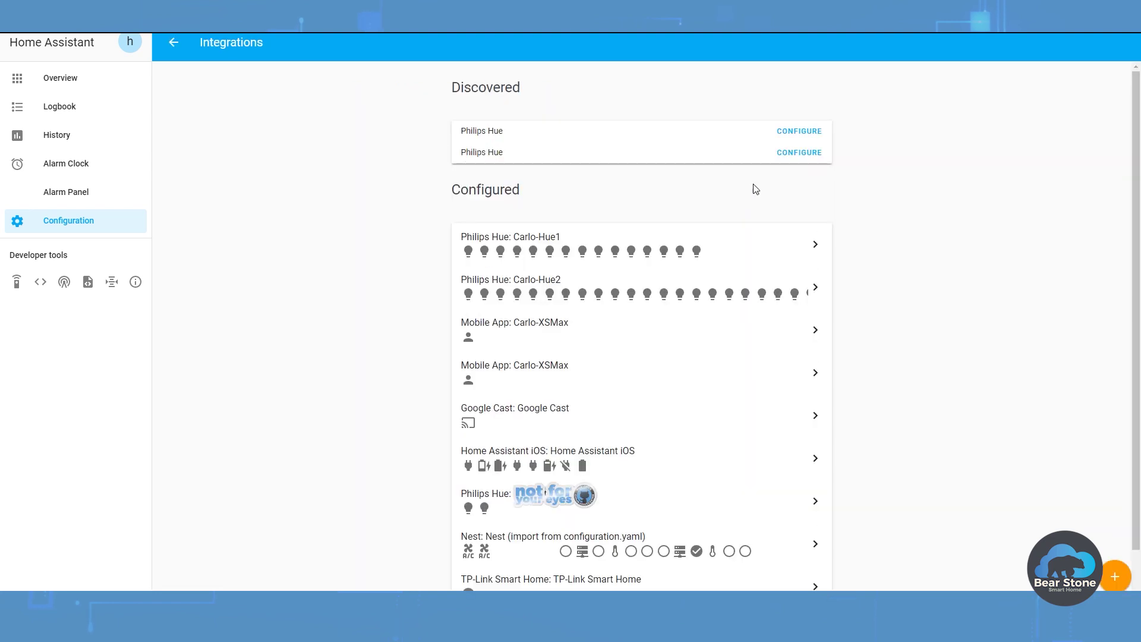
click(818, 244)
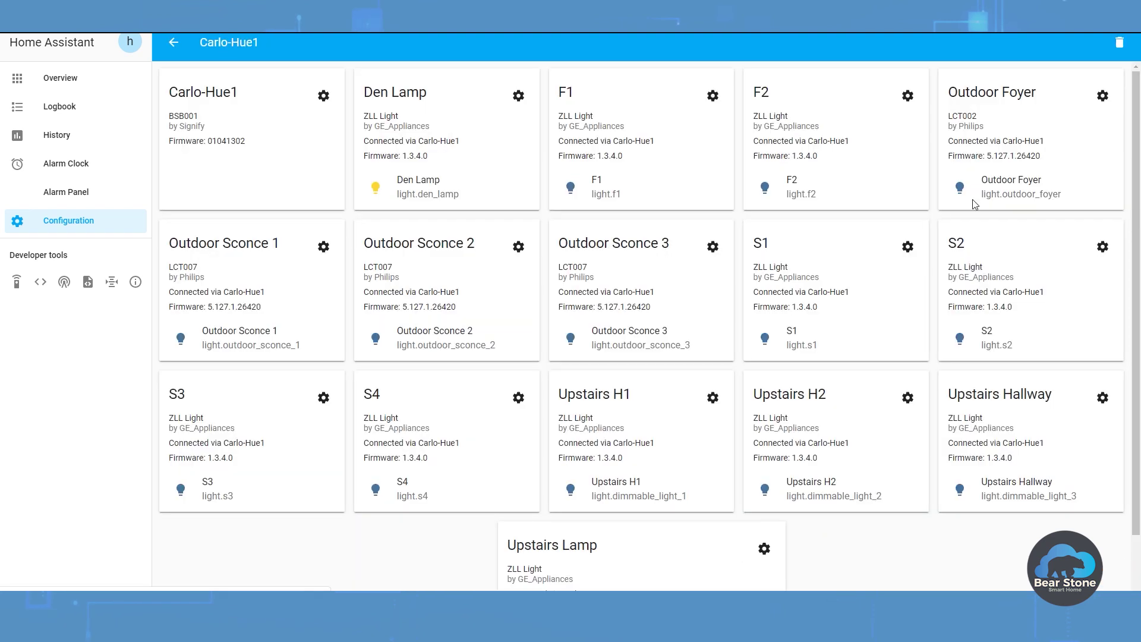
click(1119, 47)
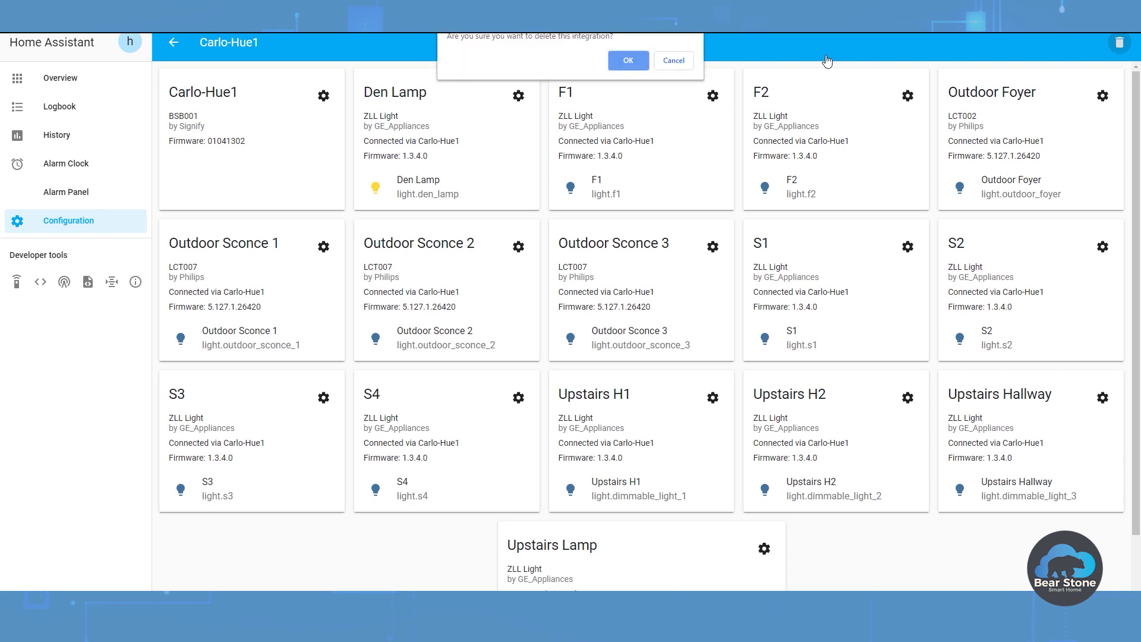
click(629, 61)
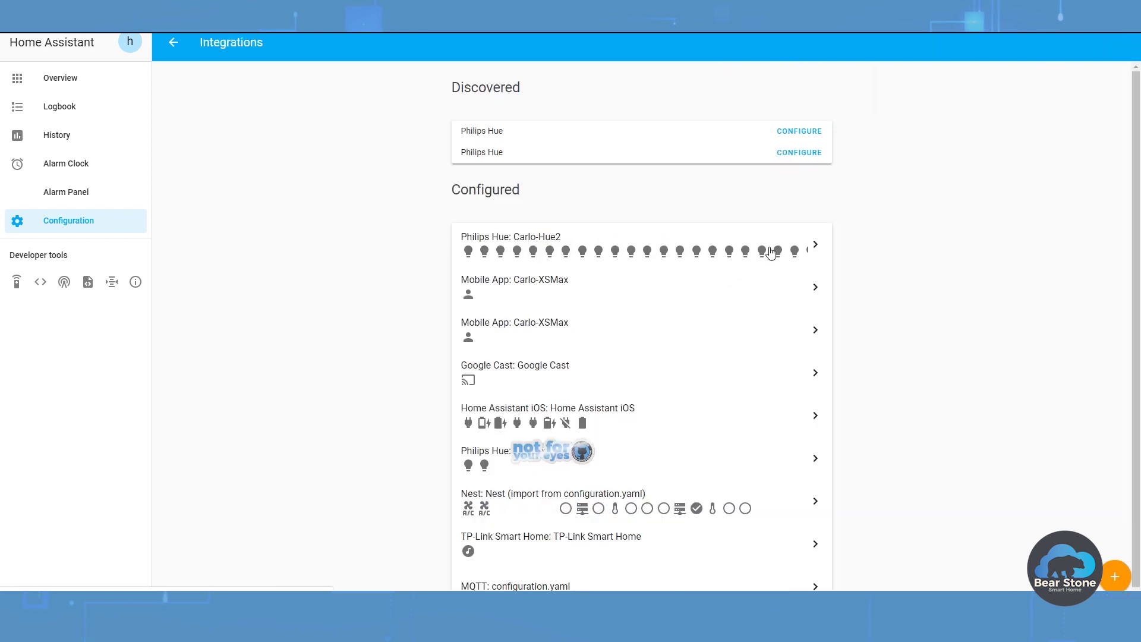
Step: Delete the Carlo-Hue2 Philips Hue integration as well
click(811, 249)
click(1120, 44)
click(629, 62)
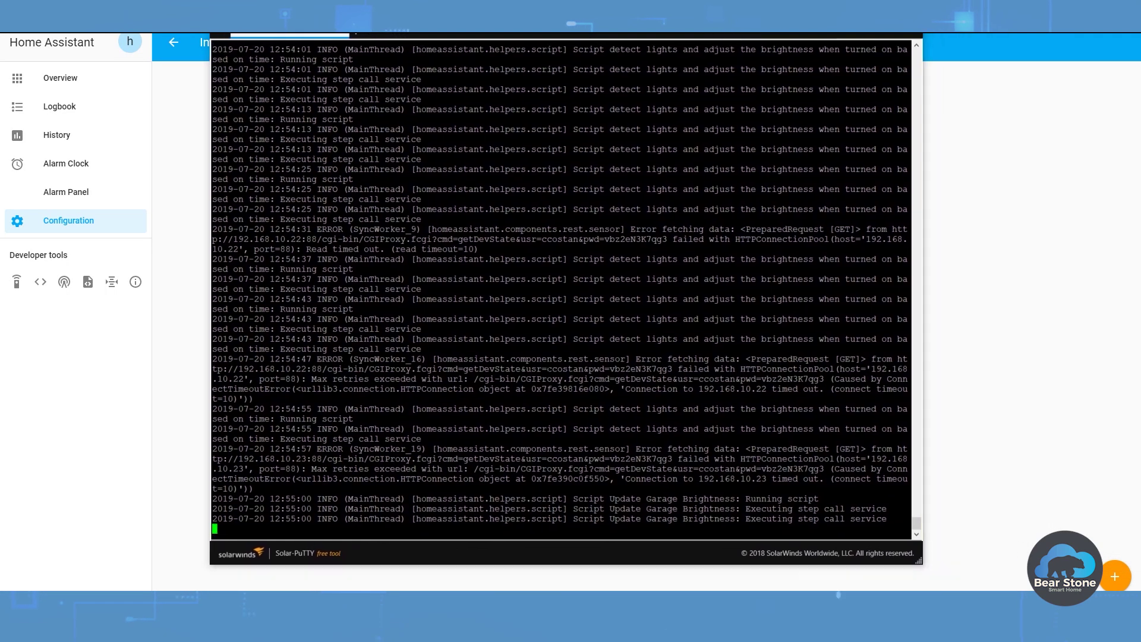
Step: Stop the live log with Ctrl+C and run the ./harestart script to restart Home Assistant
key(ctrl+c)
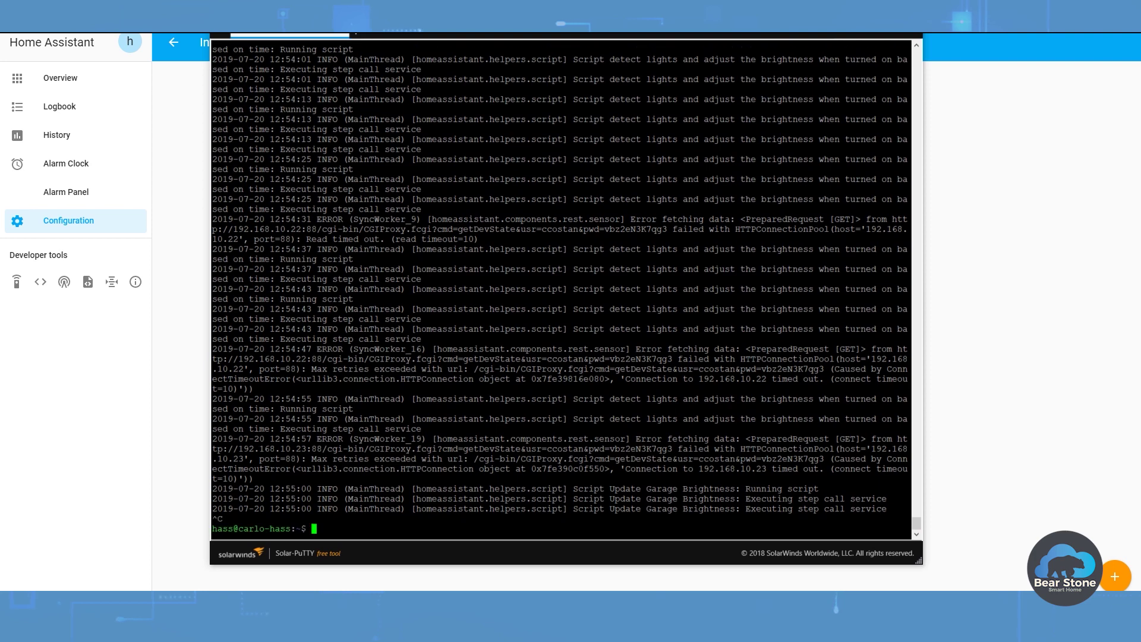
text(./hares)
key(BackSpace)
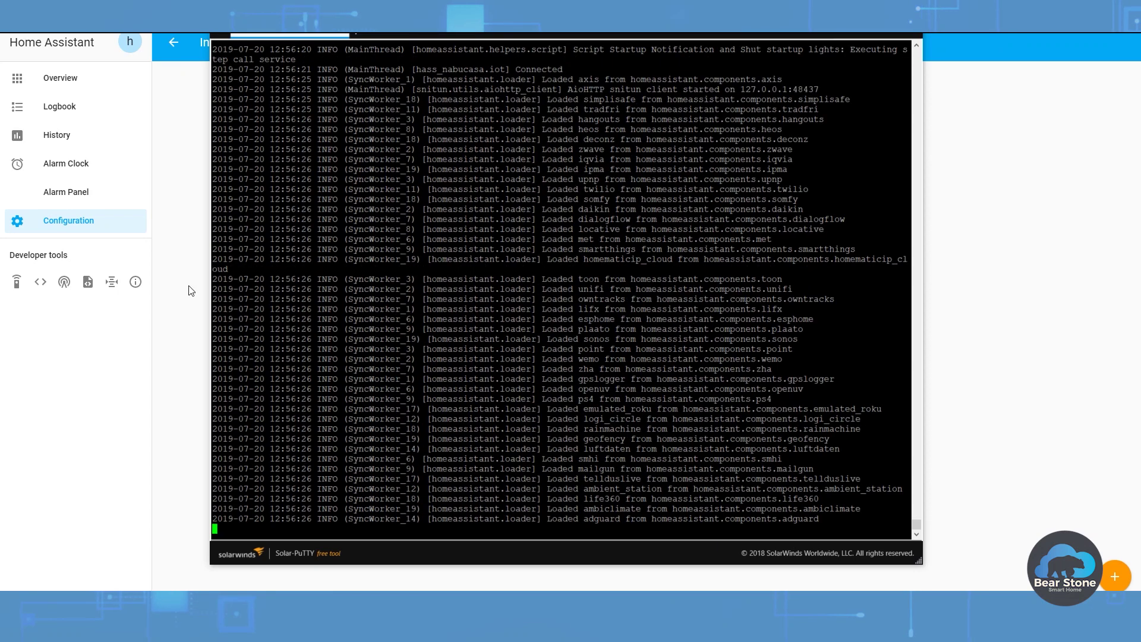
Step: Close the terminal and relink the discovered Hue bridge via Configure, Submit and Finish, then return to Overview
click(133, 359)
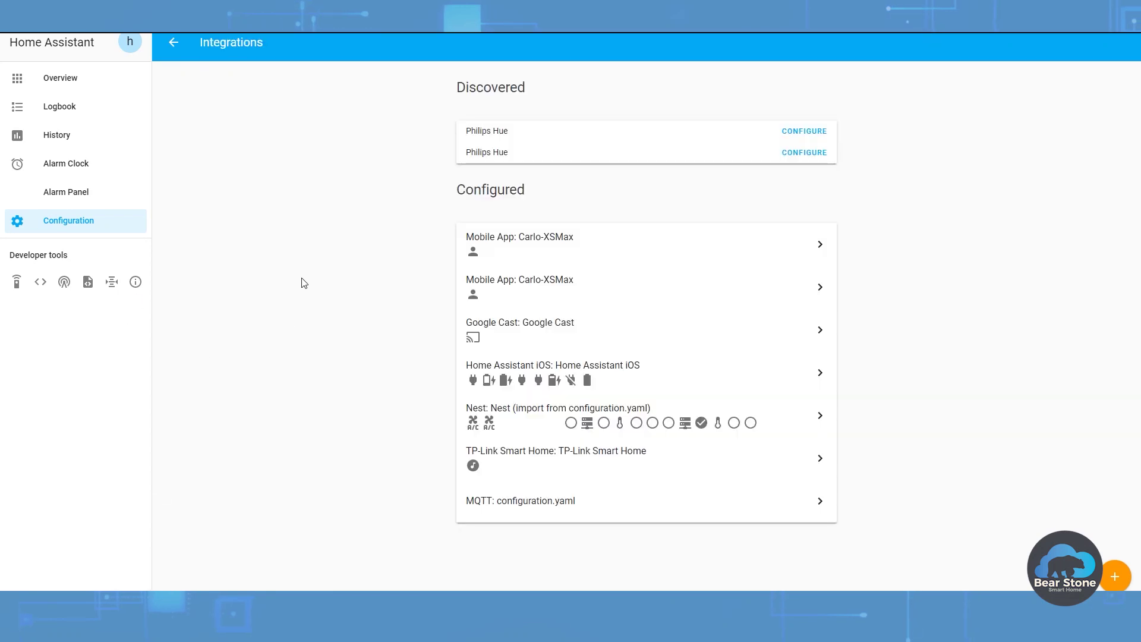
click(51, 78)
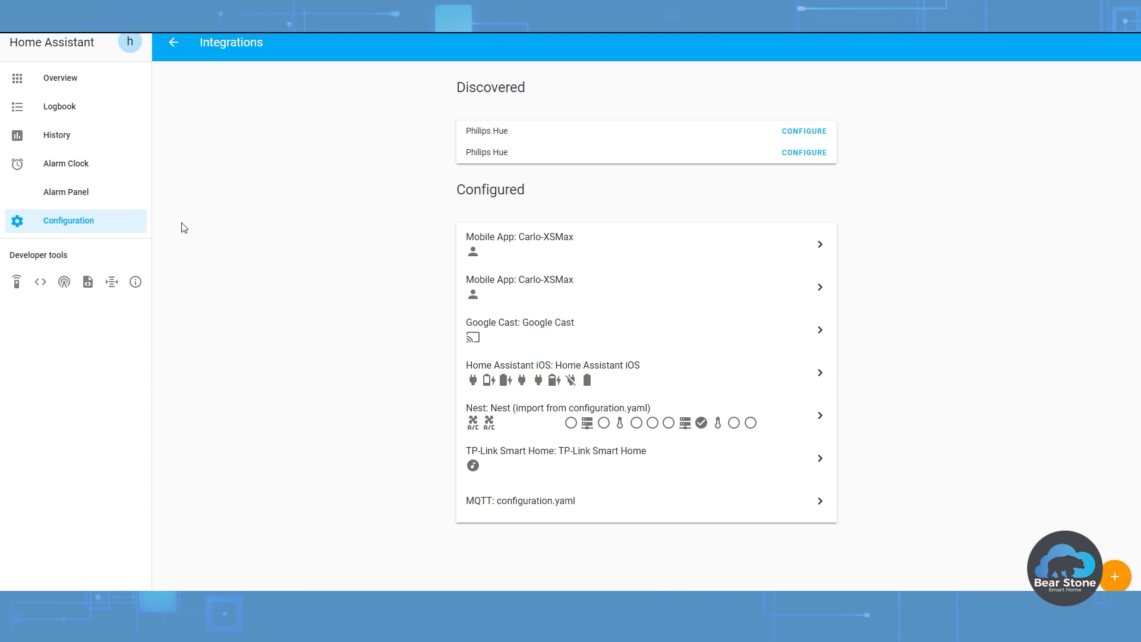
click(817, 131)
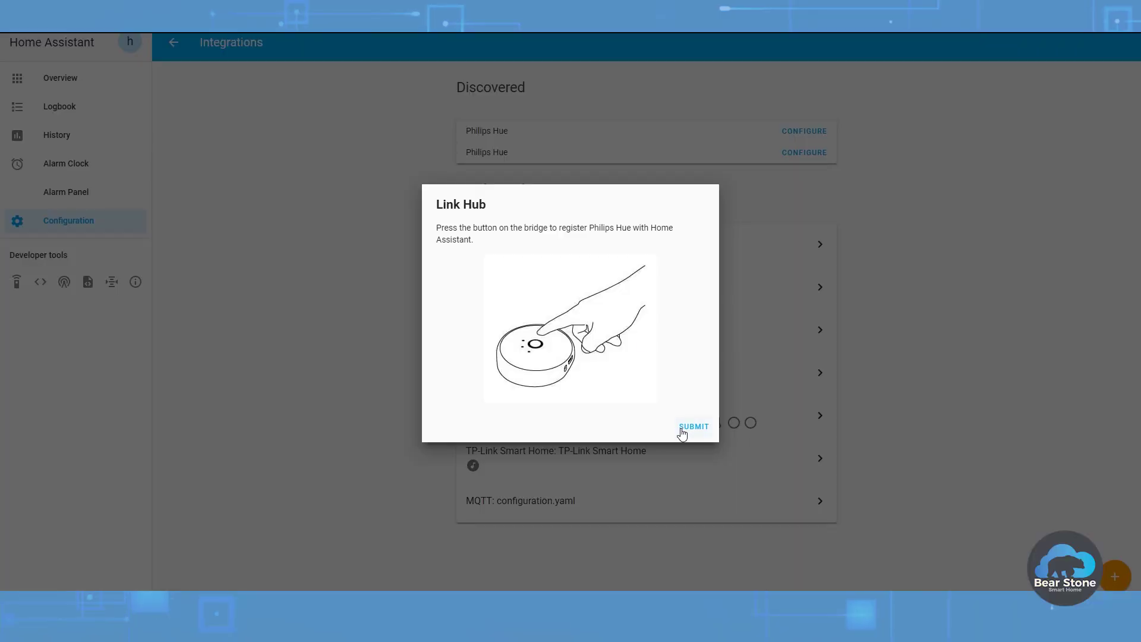
click(682, 429)
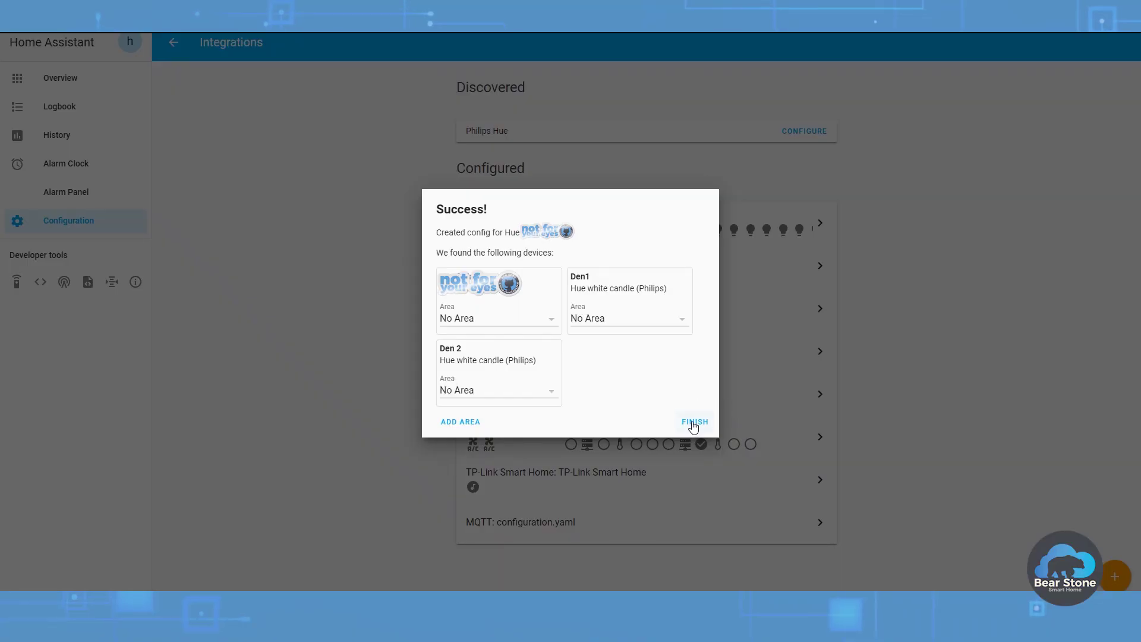
click(693, 423)
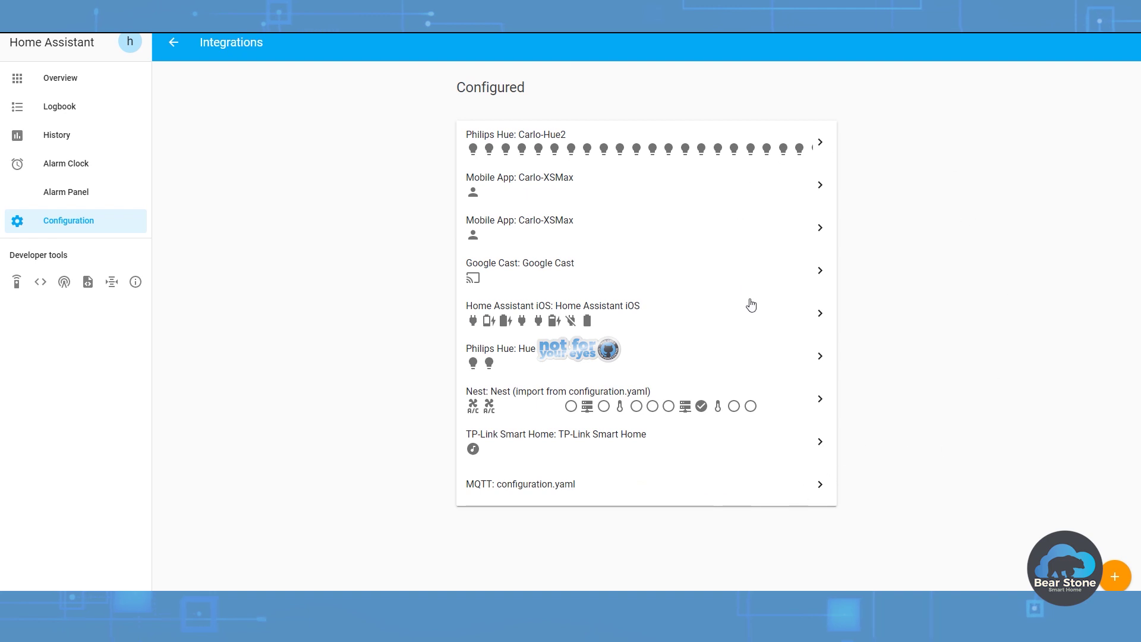
click(1115, 576)
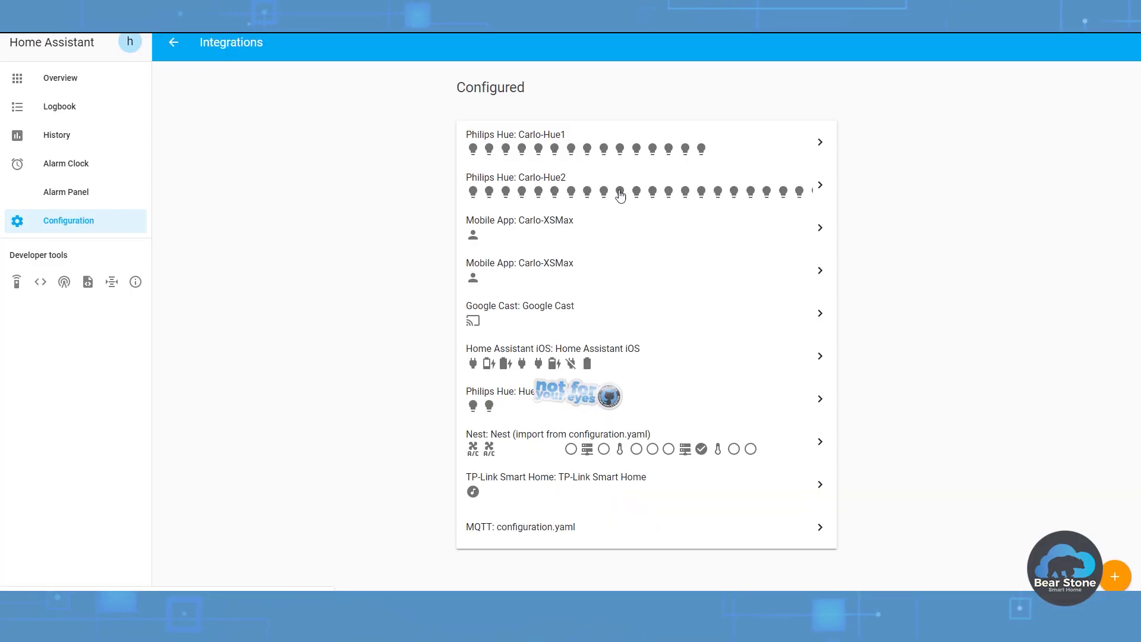
click(60, 79)
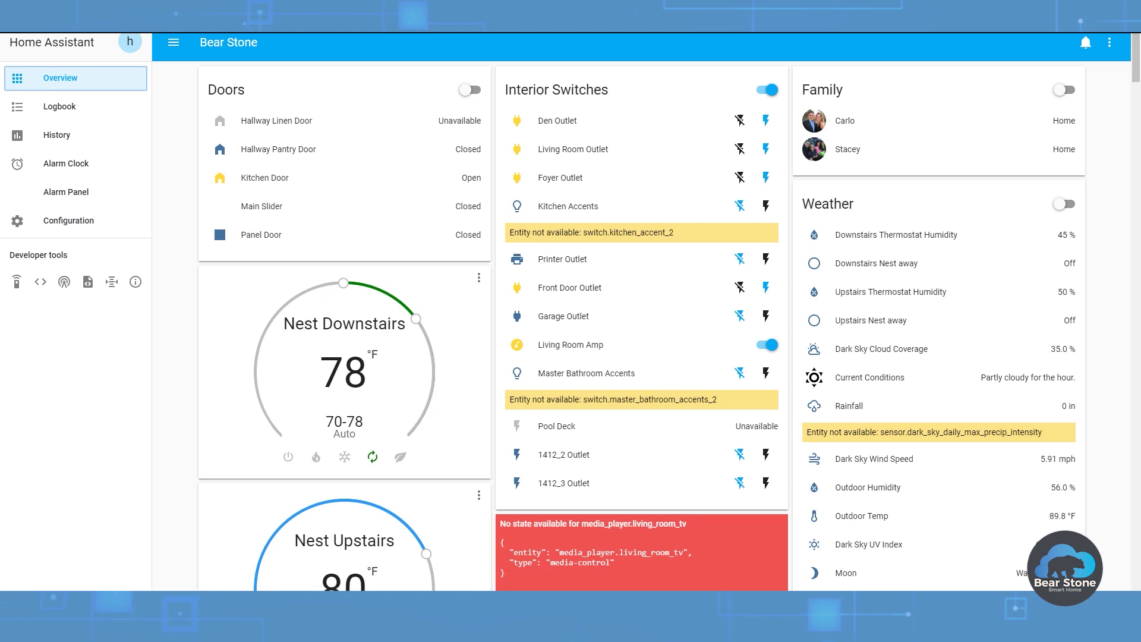
Step: Save configuration.yaml, scroll through the Overview's light cards, then open the States developer tool
key(alt+Tab)
key(ctrl+s)
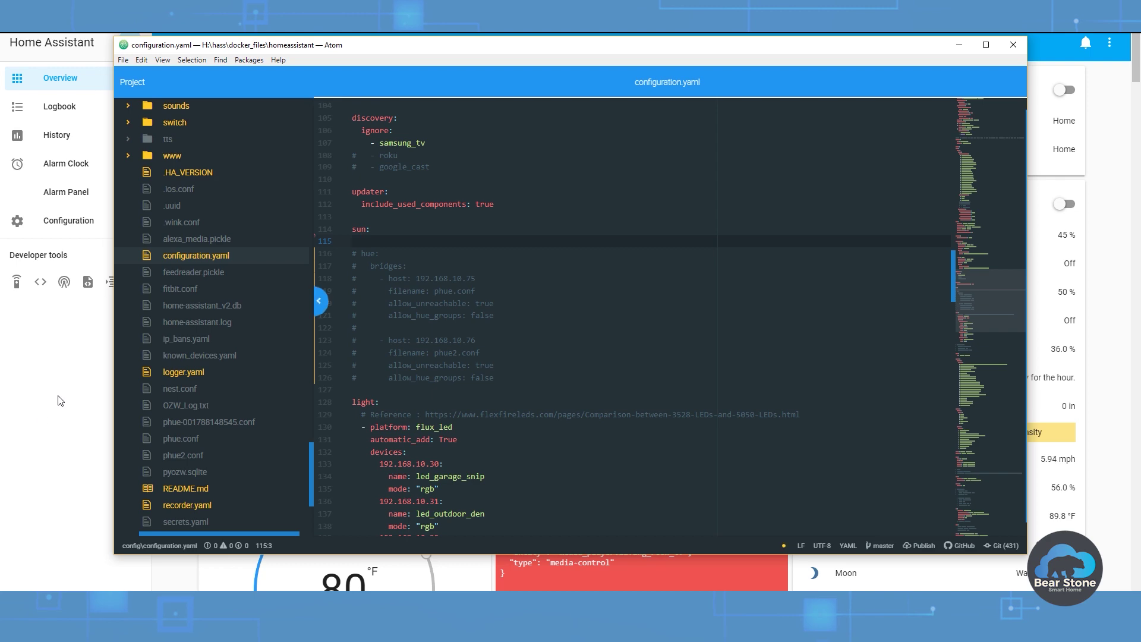
click(75, 396)
scroll(1133, 126, up, 1)
scroll(1133, 126, down, 5)
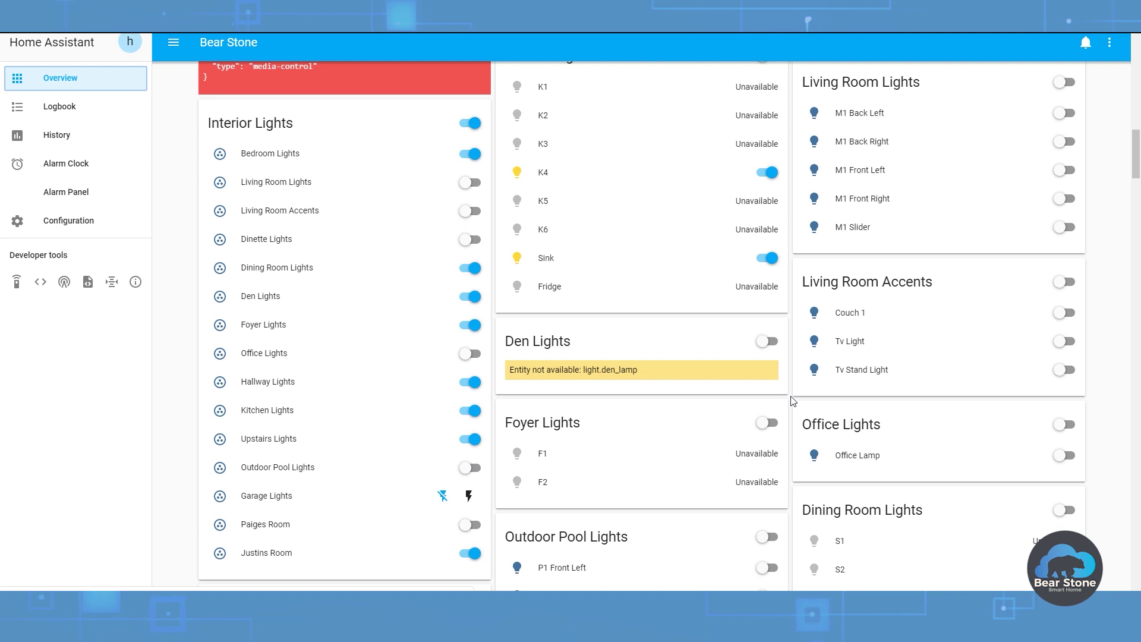
drag(1137, 159, 1137, 200)
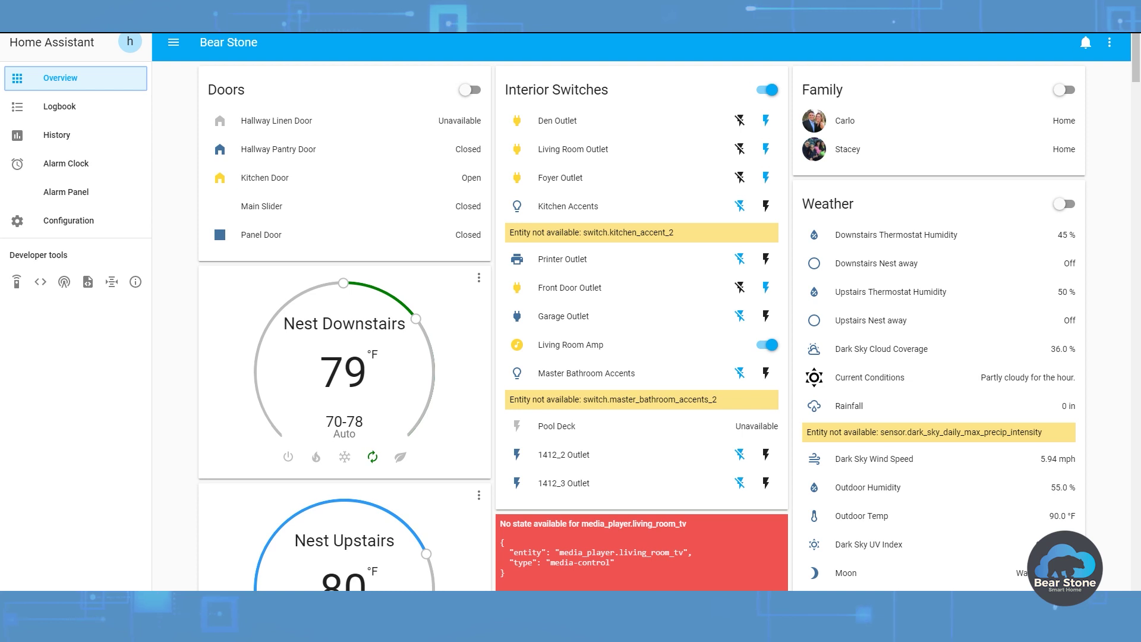
click(40, 282)
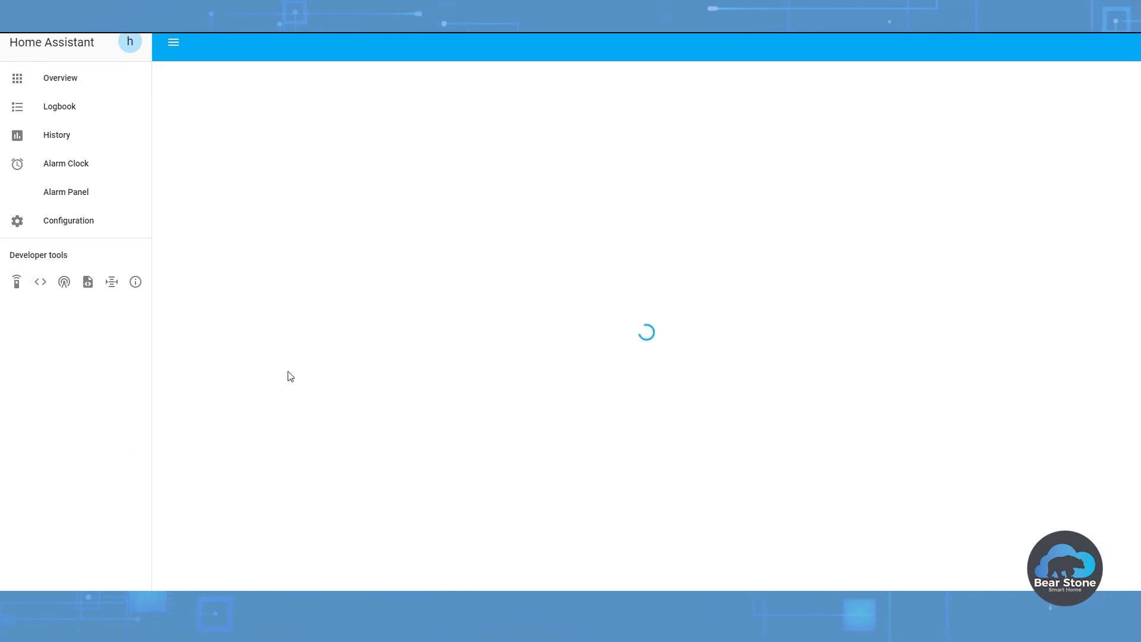
Step: Filter the States list to 'light' and highlight light.den's is_hue_group: true attribute
click(239, 316)
text(light)
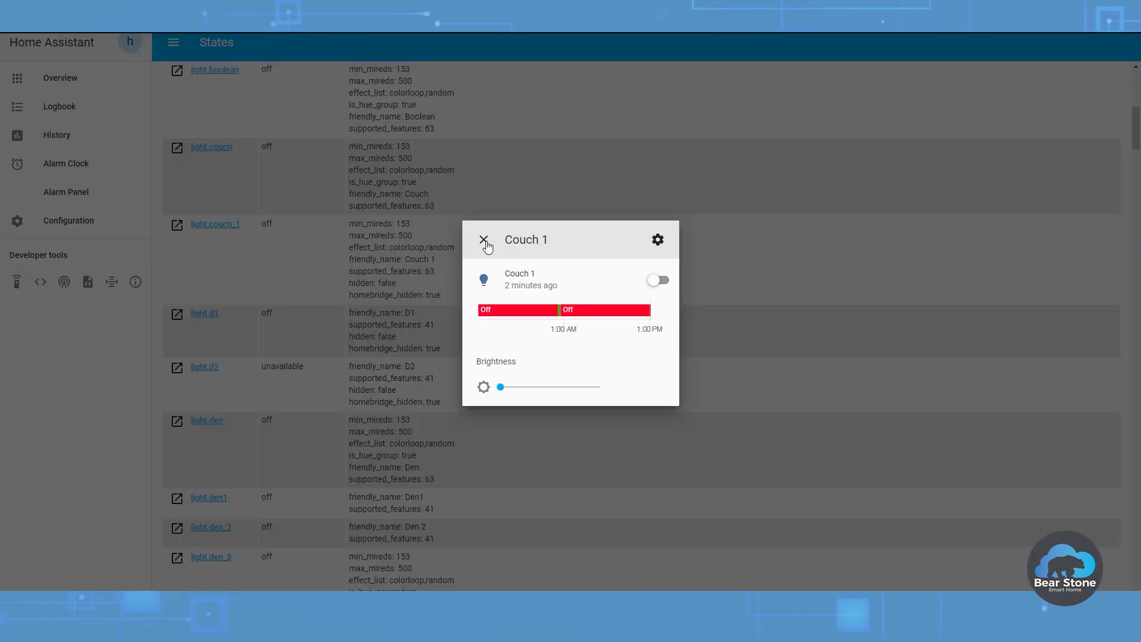
click(483, 244)
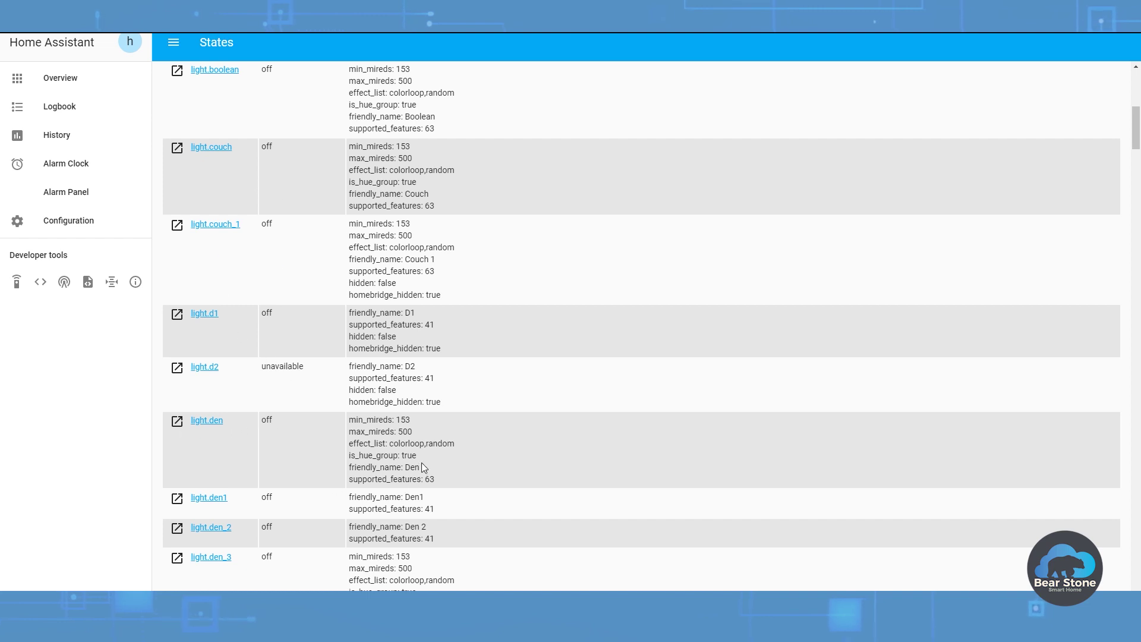
triple_click(395, 455)
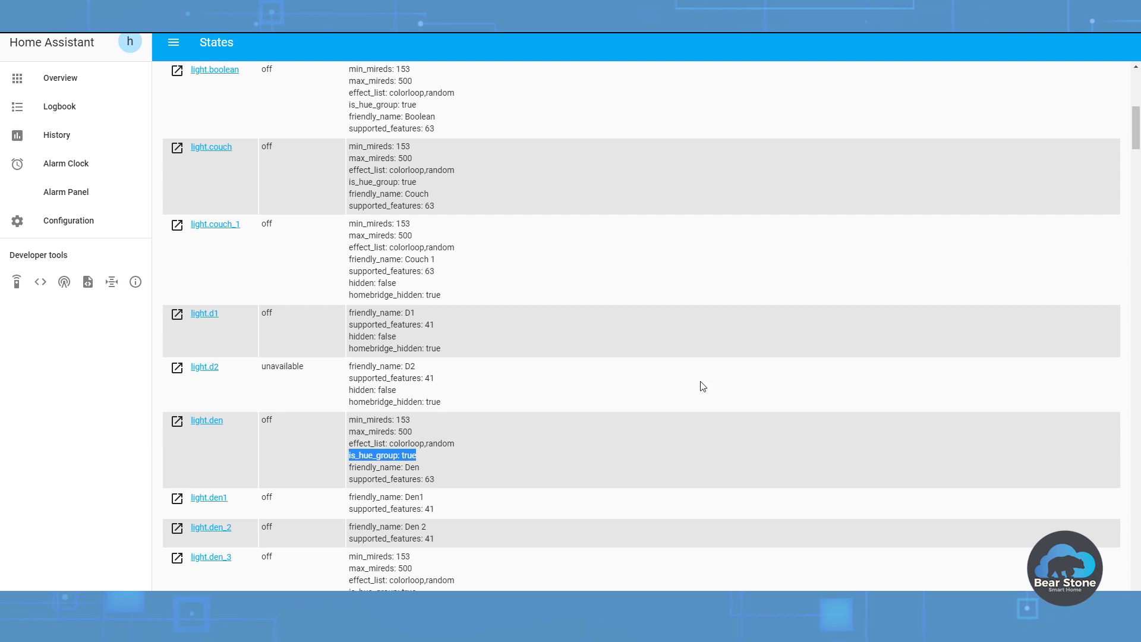
scroll(765, 375, down, 10)
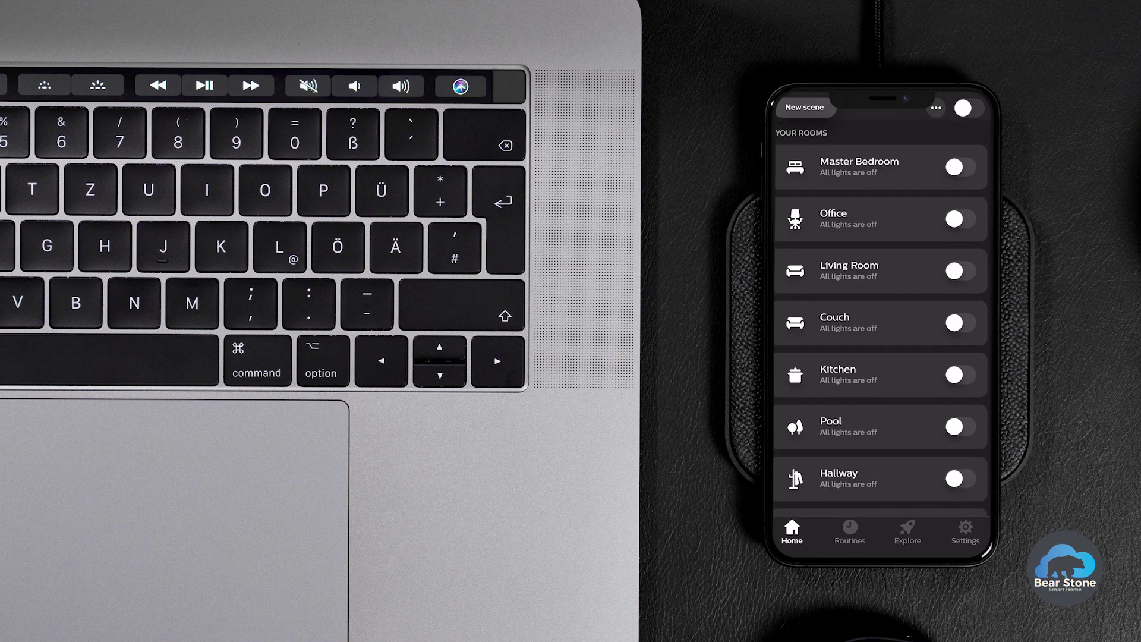
Step: Update the Hue app's rooms and zones to match Apple Home
click(965, 532)
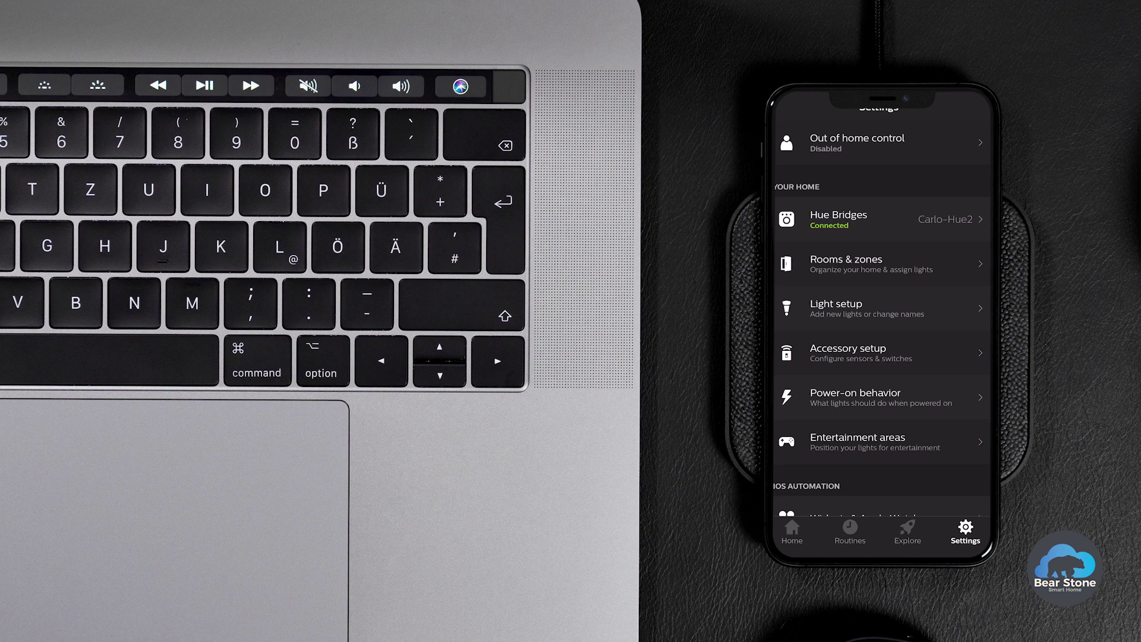
click(871, 263)
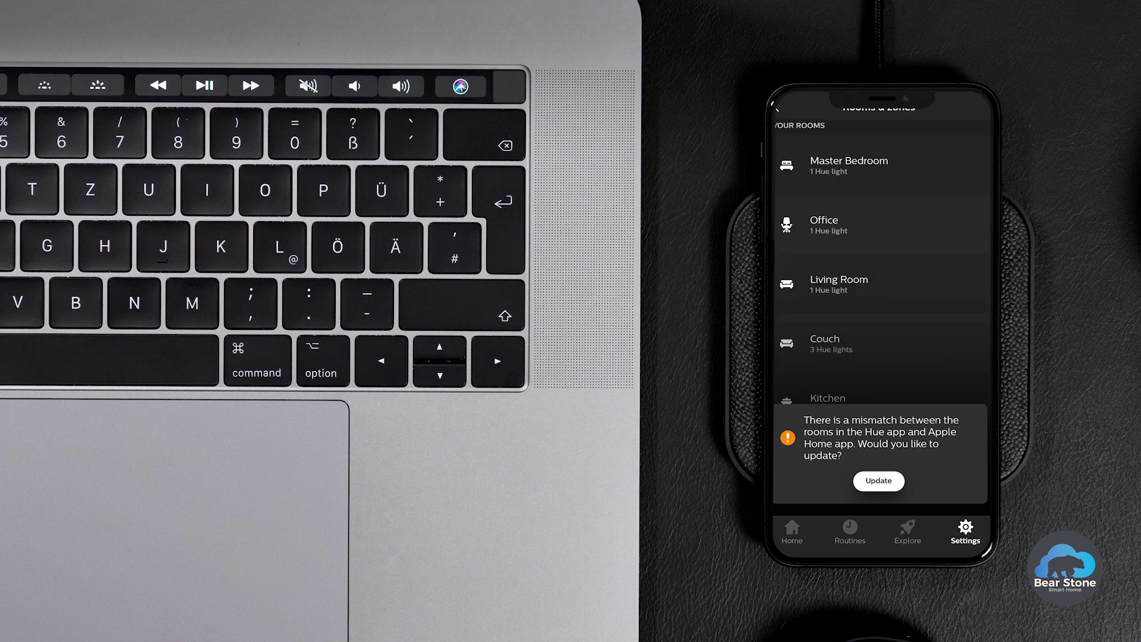
click(878, 480)
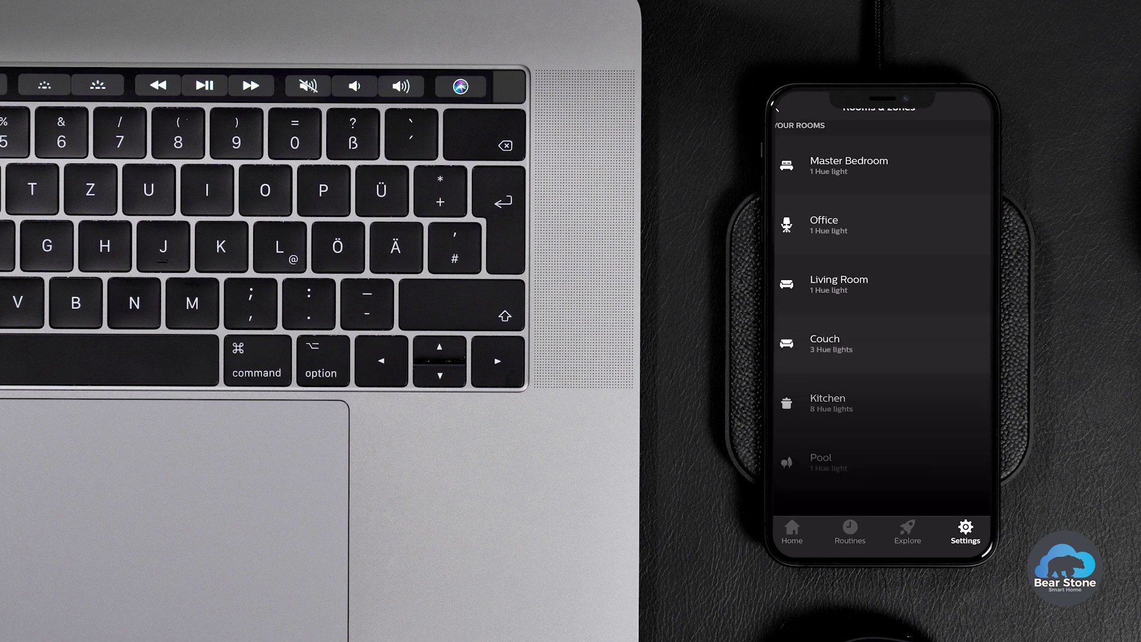
Step: Scroll through each room's Hue lights, then go back to the Settings screen
scroll(882, 321, down, 5)
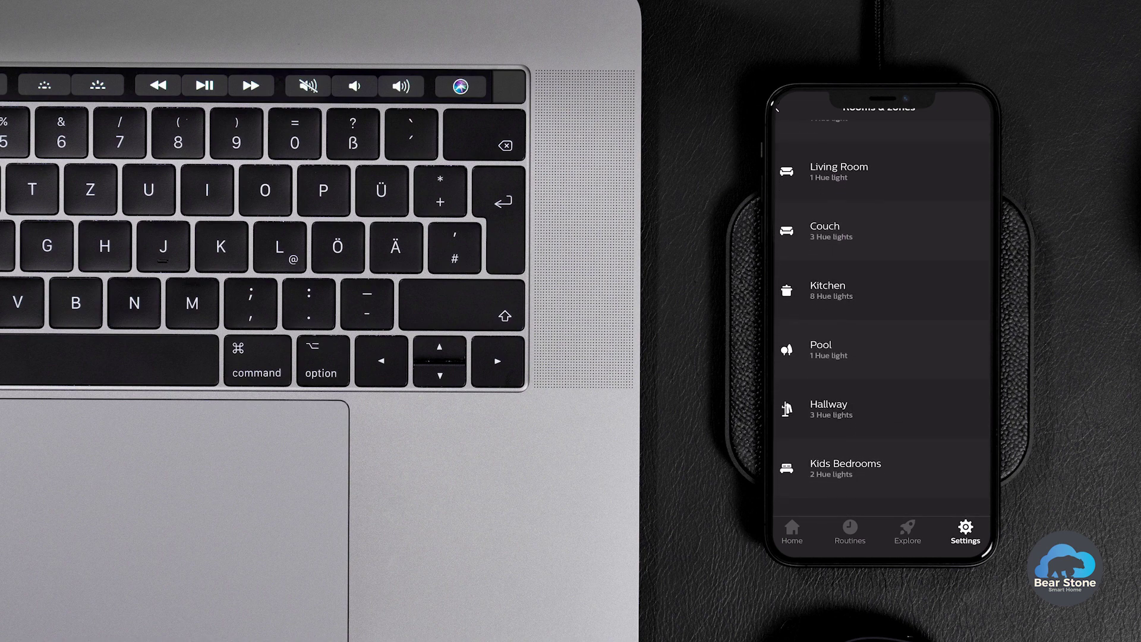
scroll(882, 321, down, 2)
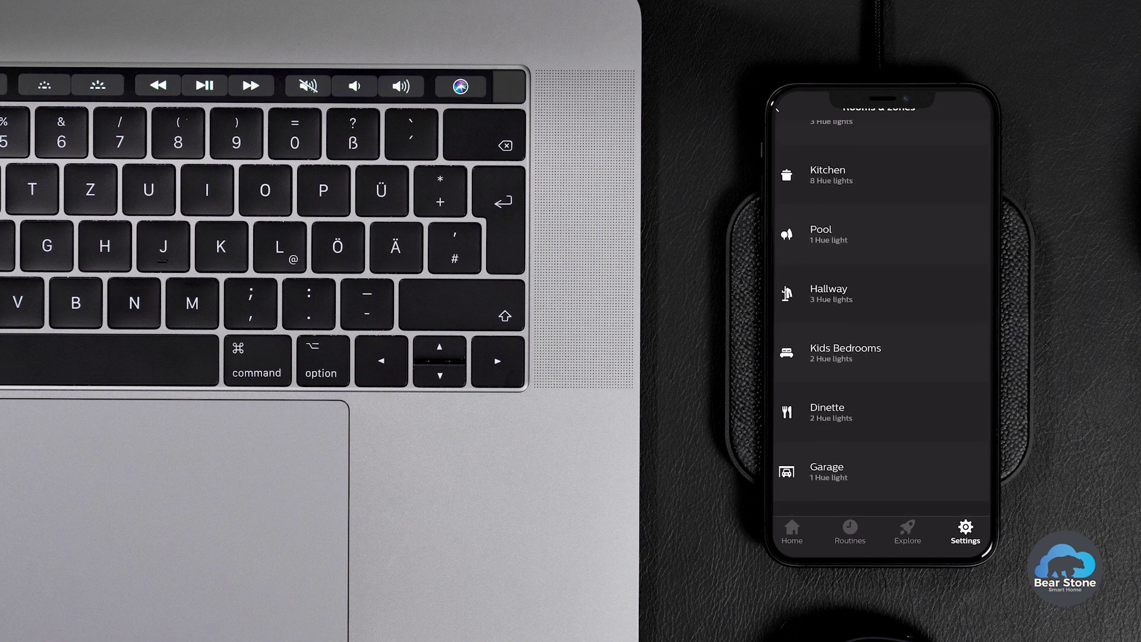
scroll(883, 321, up, 5)
scroll(882, 321, up, 2)
scroll(882, 321, down, 3)
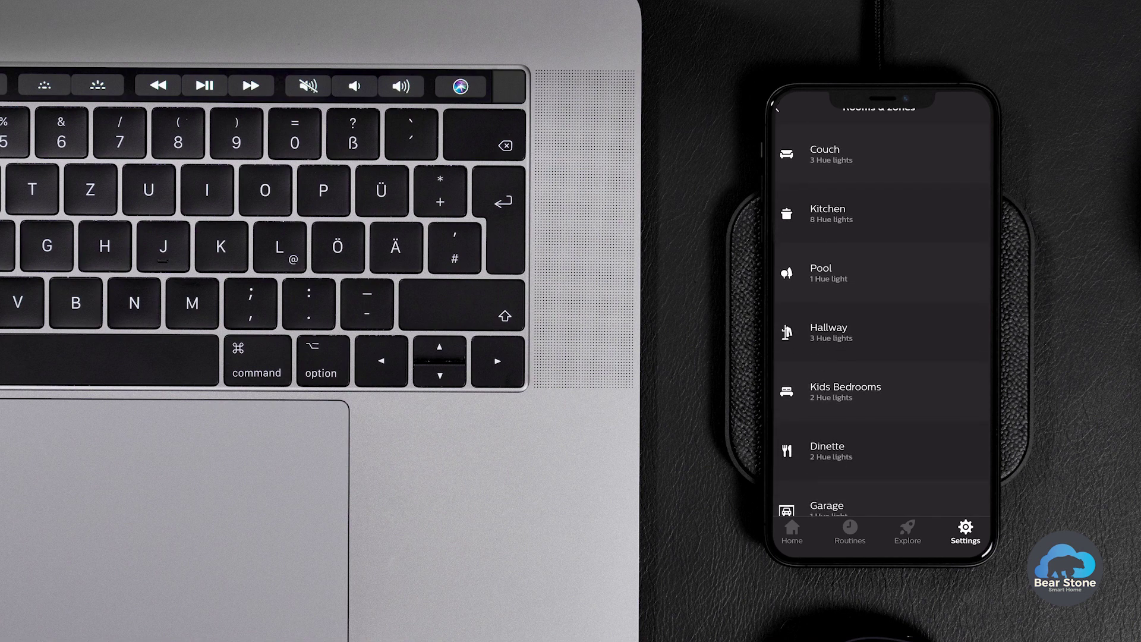
click(777, 108)
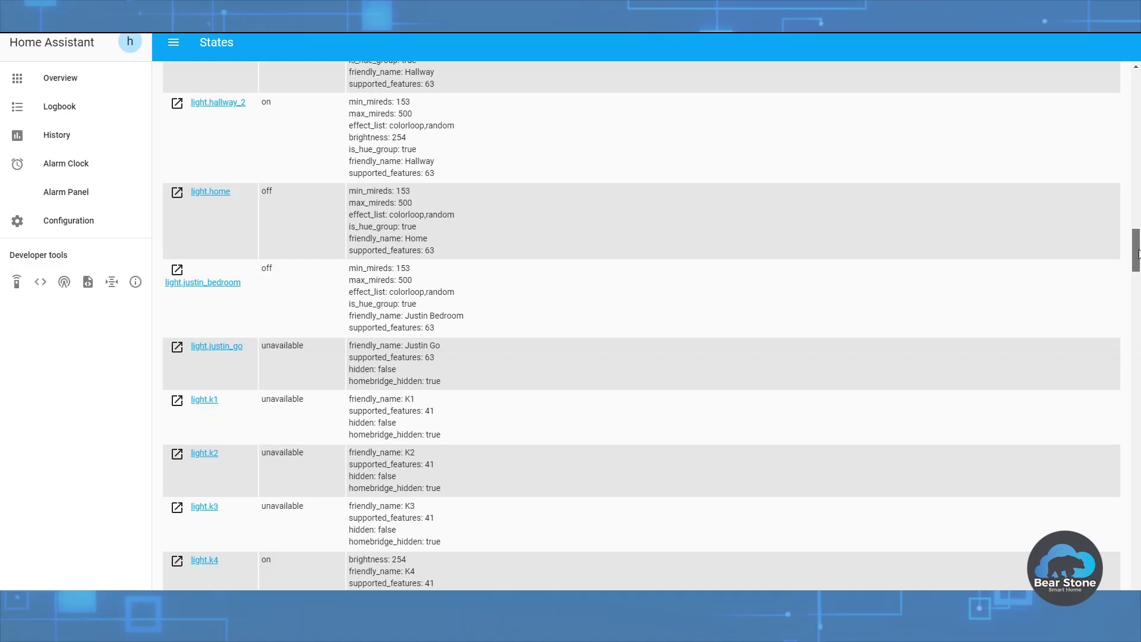
scroll(1138, 306, down, 1)
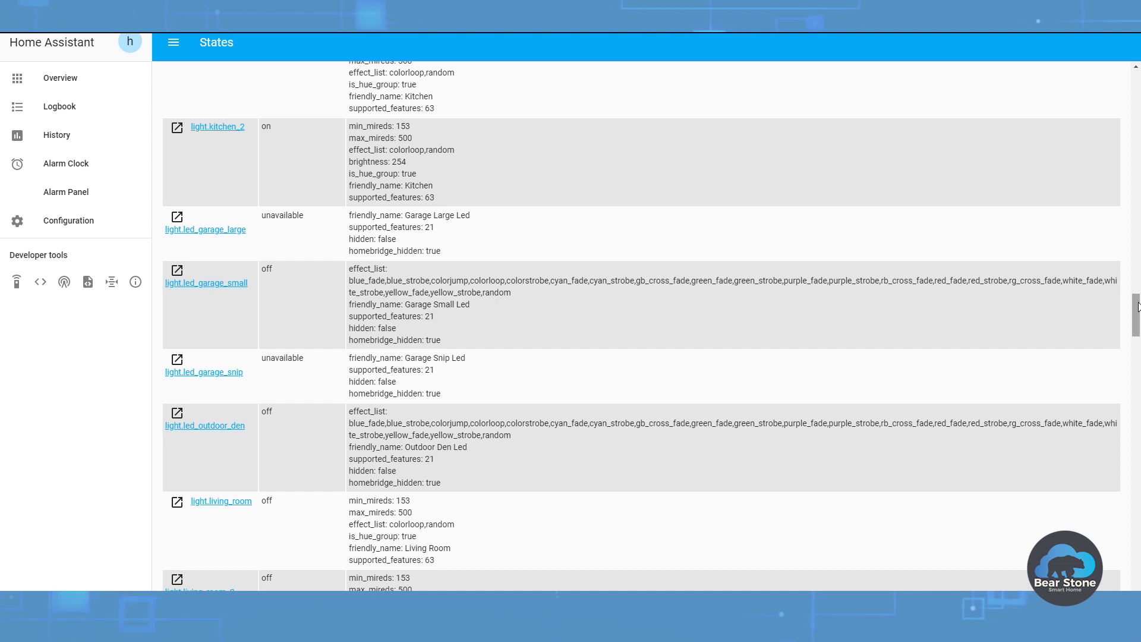
Step: Highlight the commented-out hue block (lines 116–126) in Atom, then bring back the light States list
key(alt+Tab)
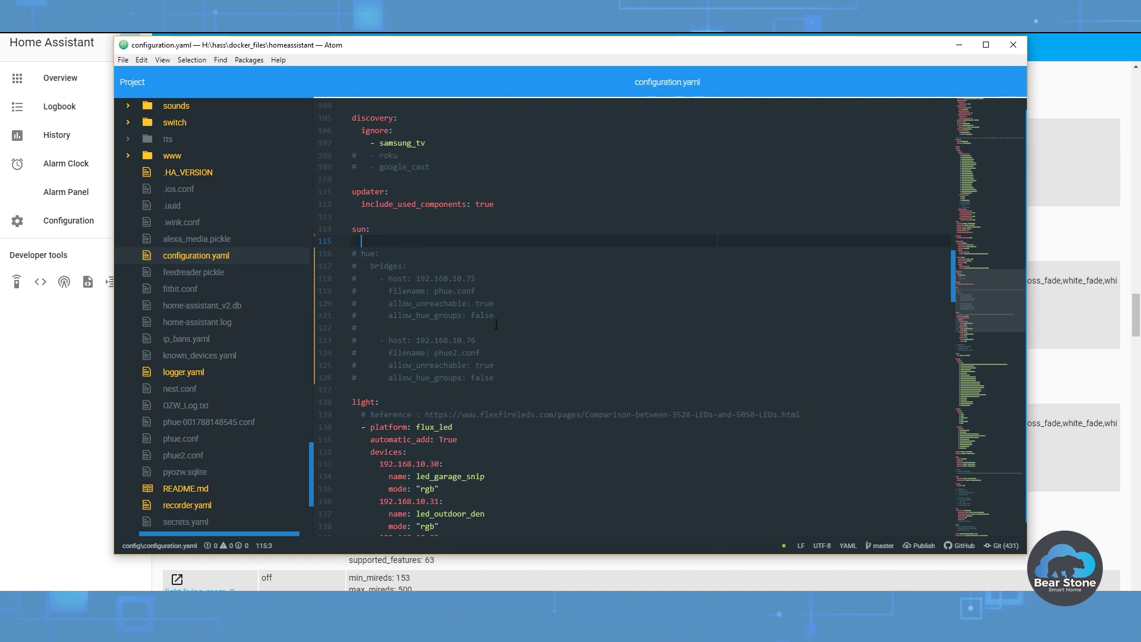
drag(501, 377, 340, 255)
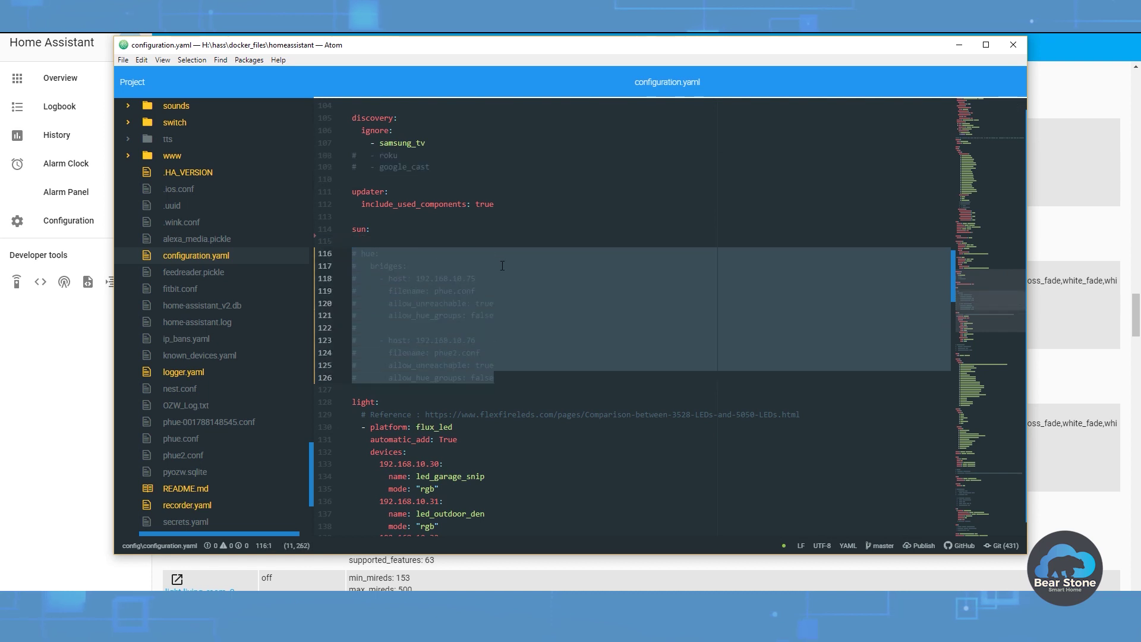
click(64, 369)
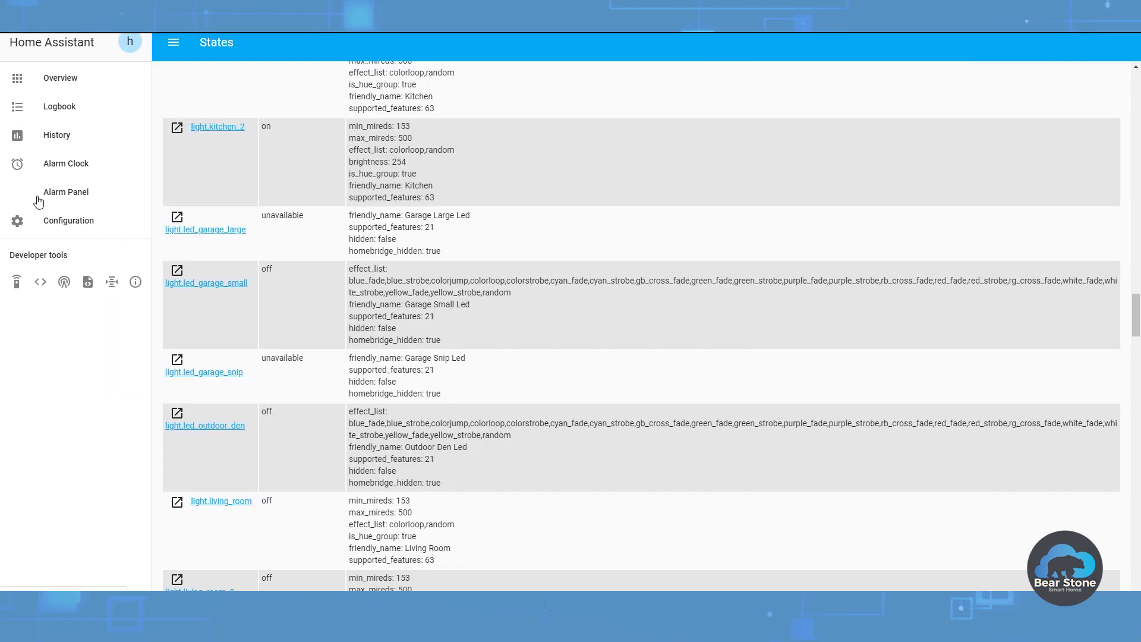
Step: View the first Philips Hue bridge's devices under Configuration > Integrations, then go back to Overview
click(68, 231)
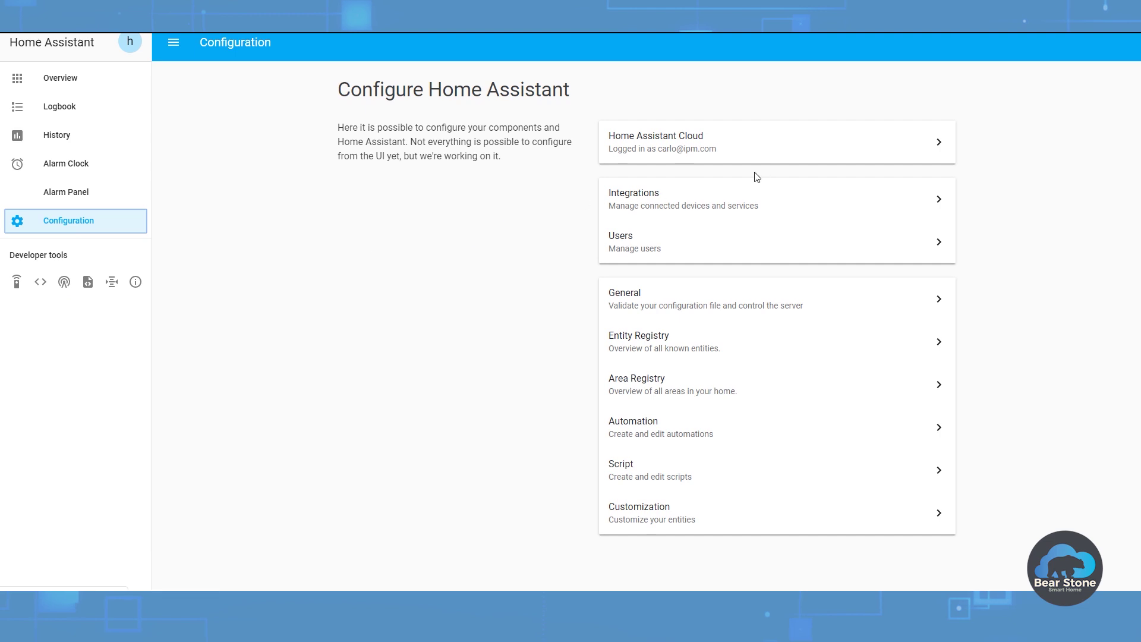
click(684, 200)
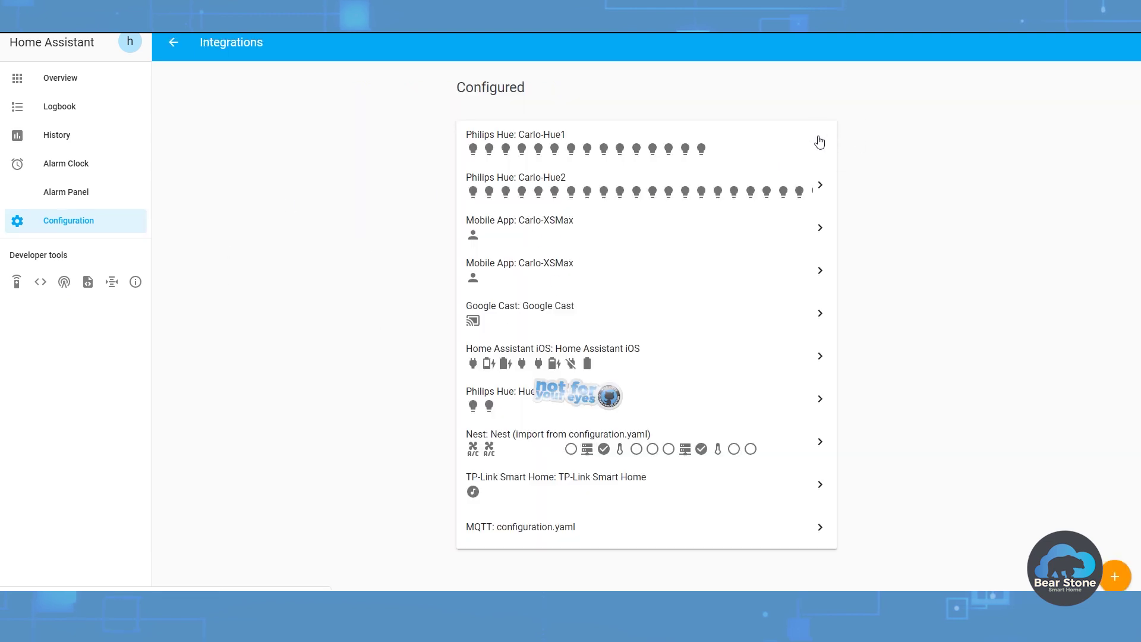
click(821, 145)
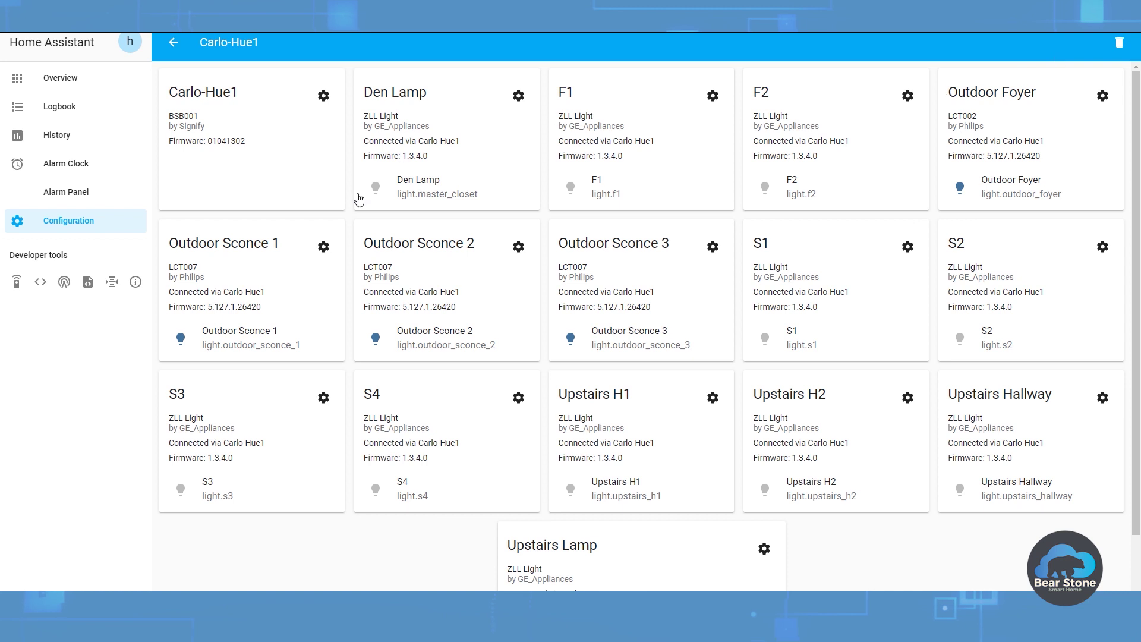
click(61, 82)
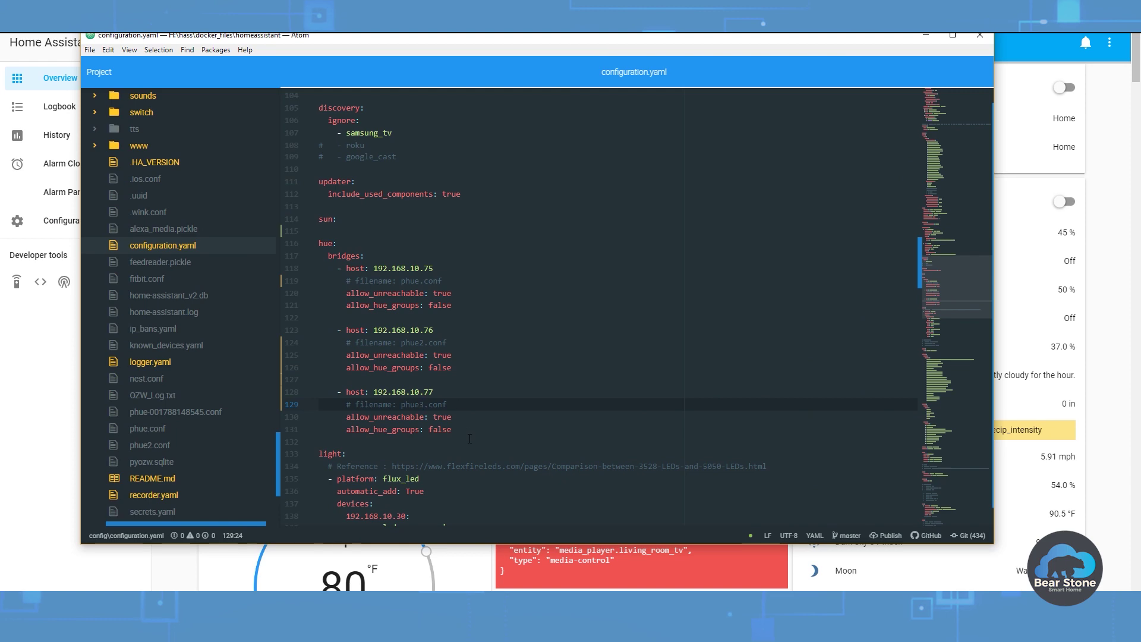
Step: Highlight the allow_hue_groups lines and commented-out phue.conf/phue2.conf filename lines, then show the config folder
drag(464, 433, 418, 276)
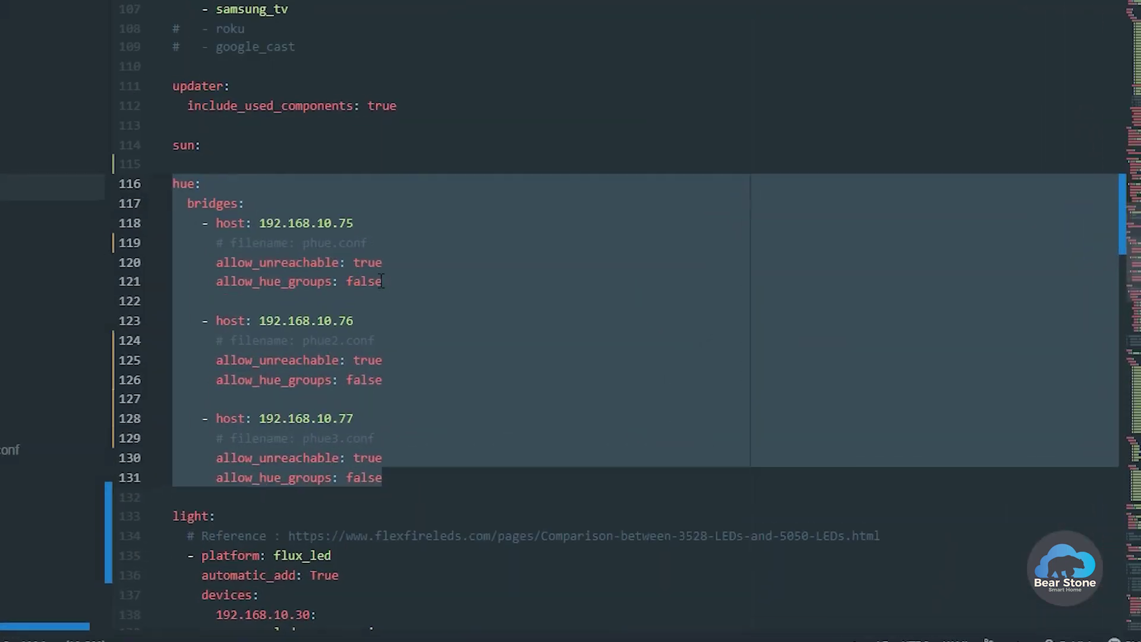
click(362, 271)
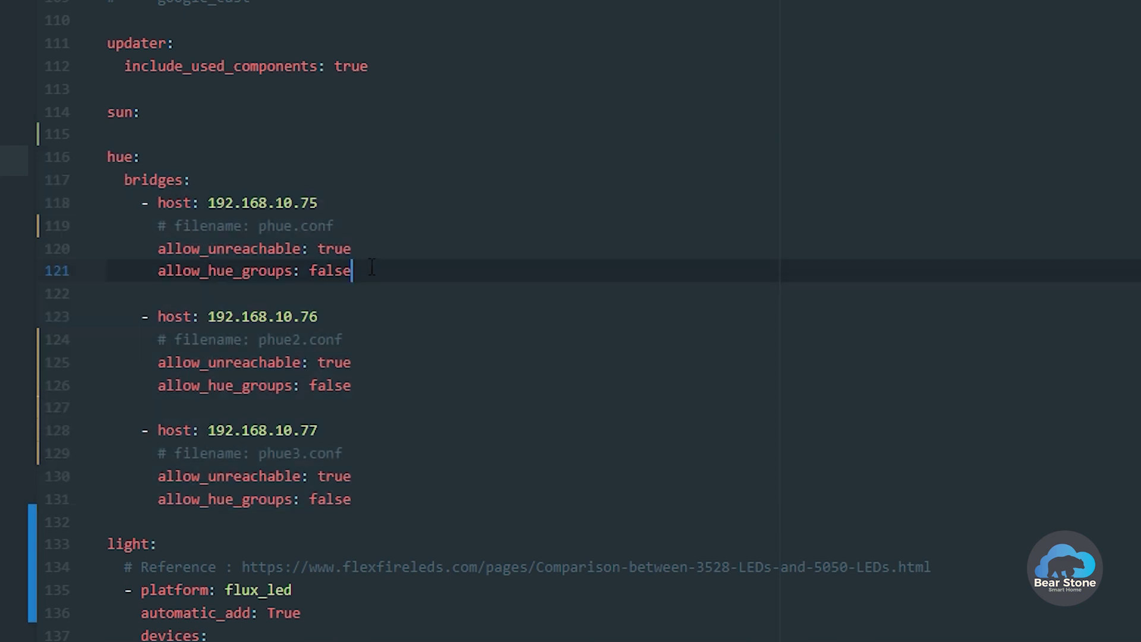
drag(371, 271, 142, 248)
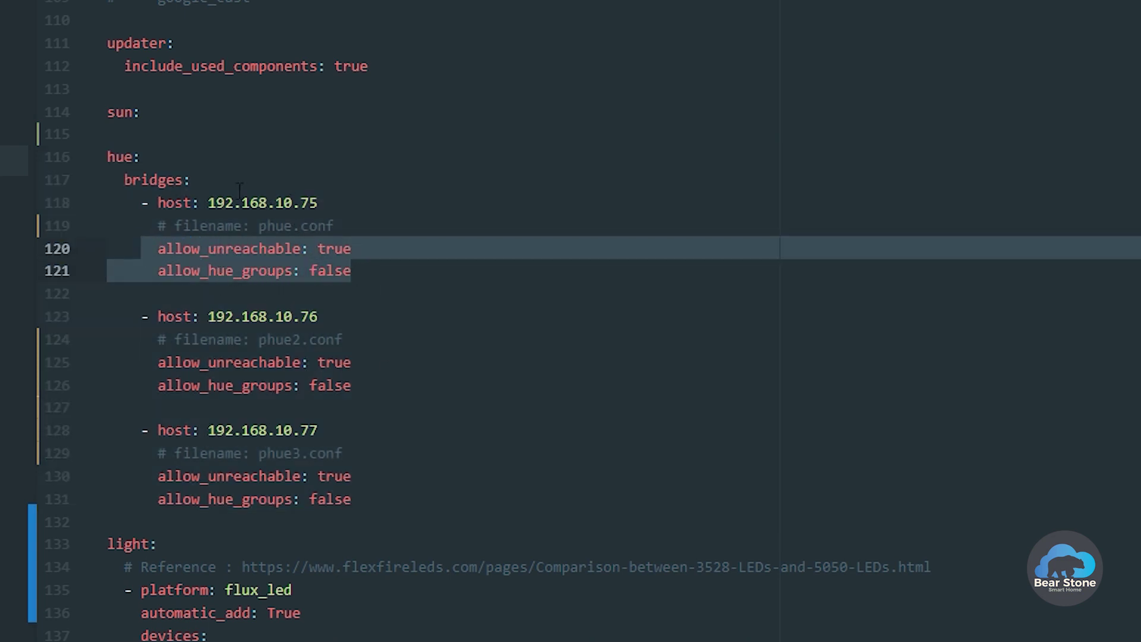
drag(335, 226, 167, 226)
drag(366, 342, 158, 339)
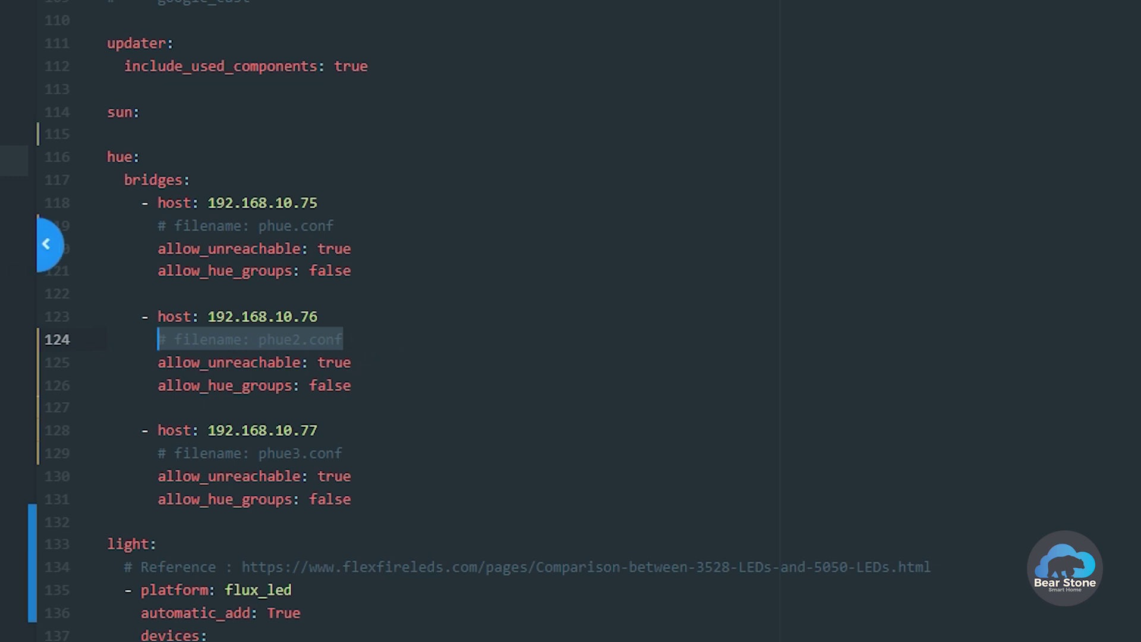
drag(18, 455, 153, 479)
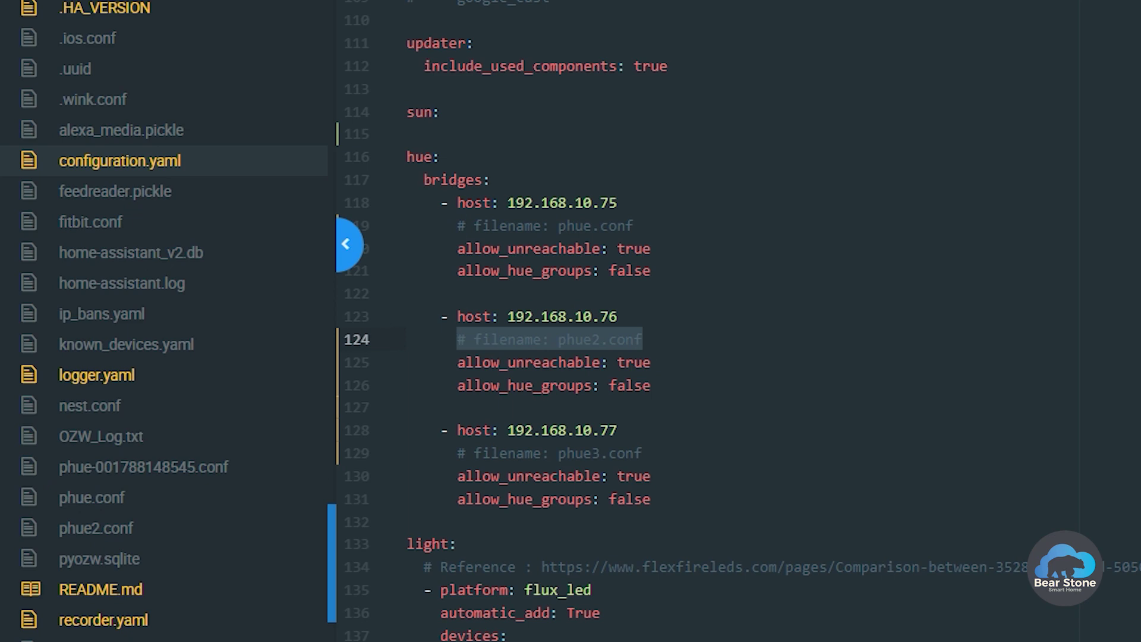
Step: Select the three phue .conf.delete files in the config folder and permanently delete them
key(alt+Tab)
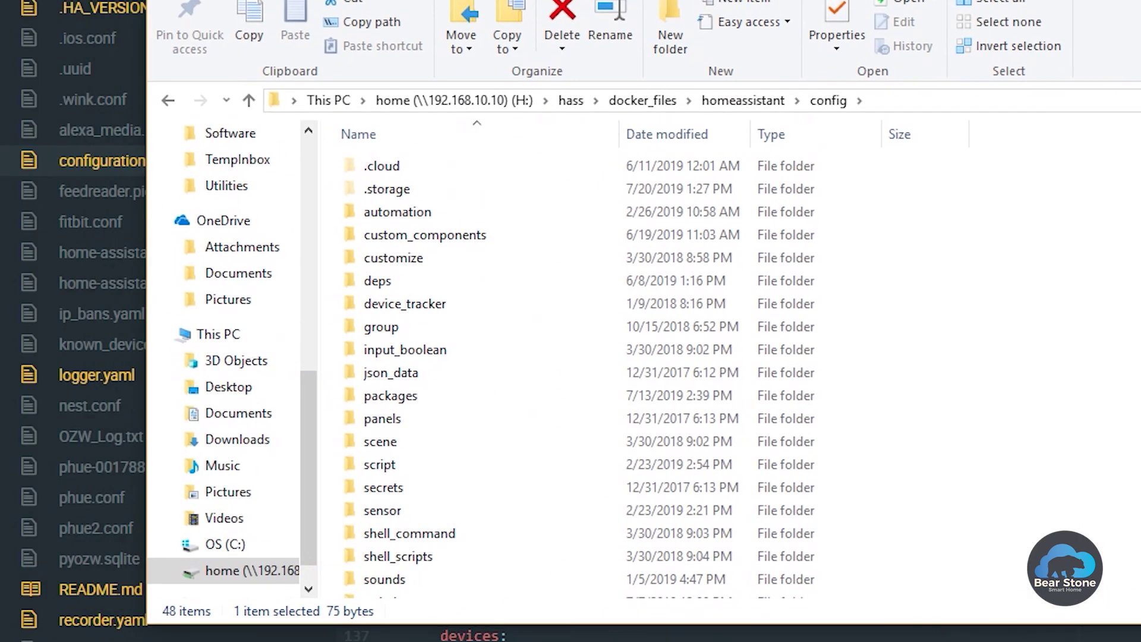
scroll(485, 399, down, 10)
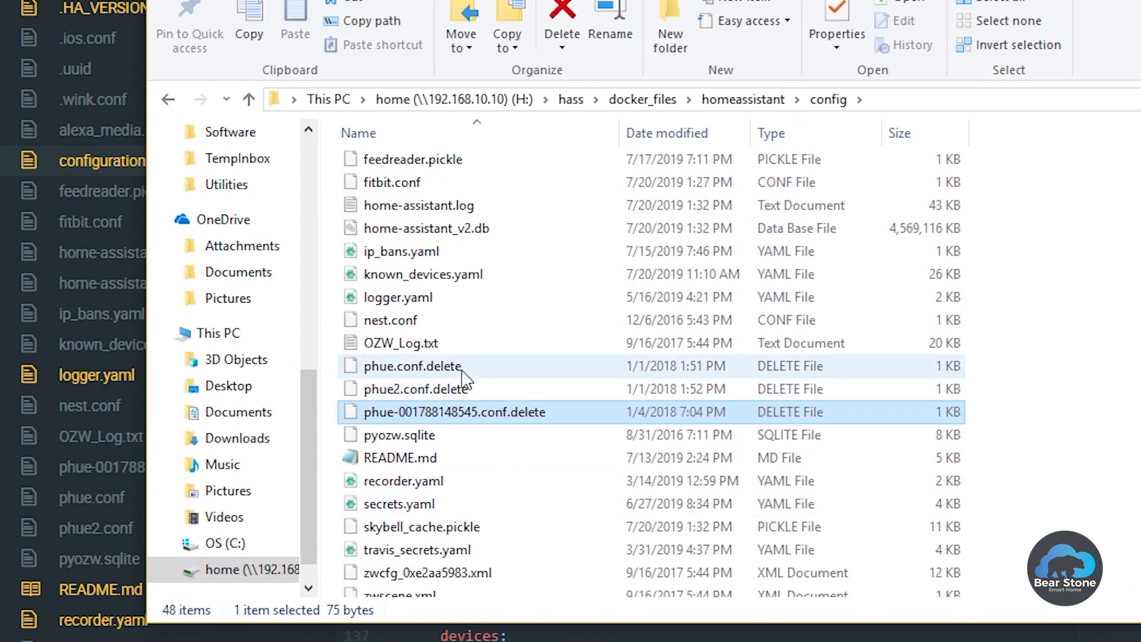
click(450, 366)
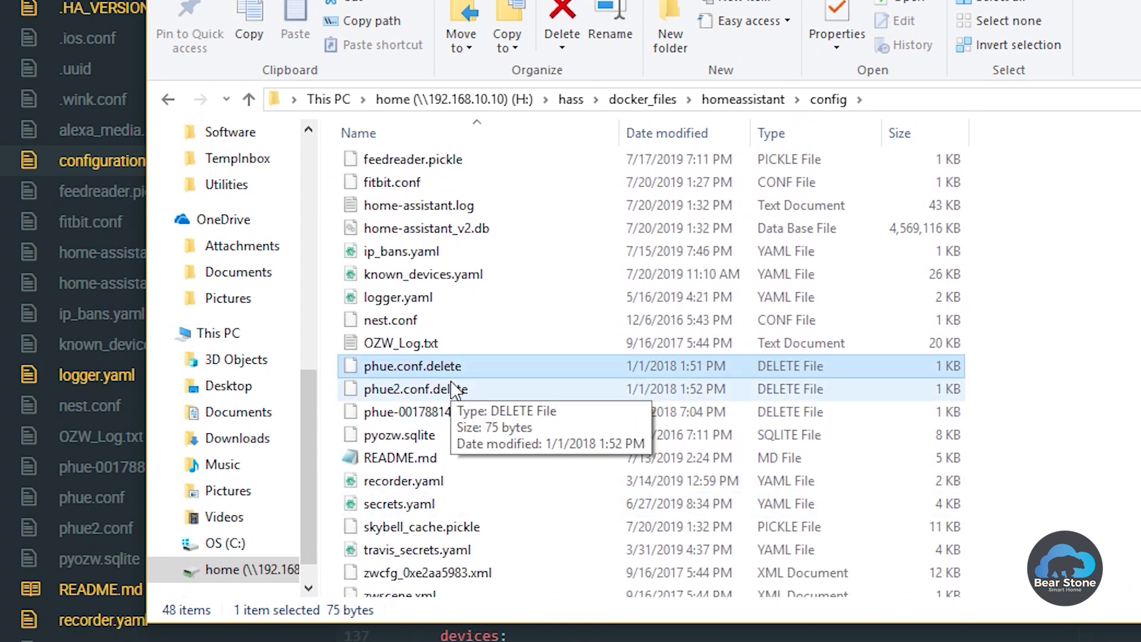
shift+click(455, 414)
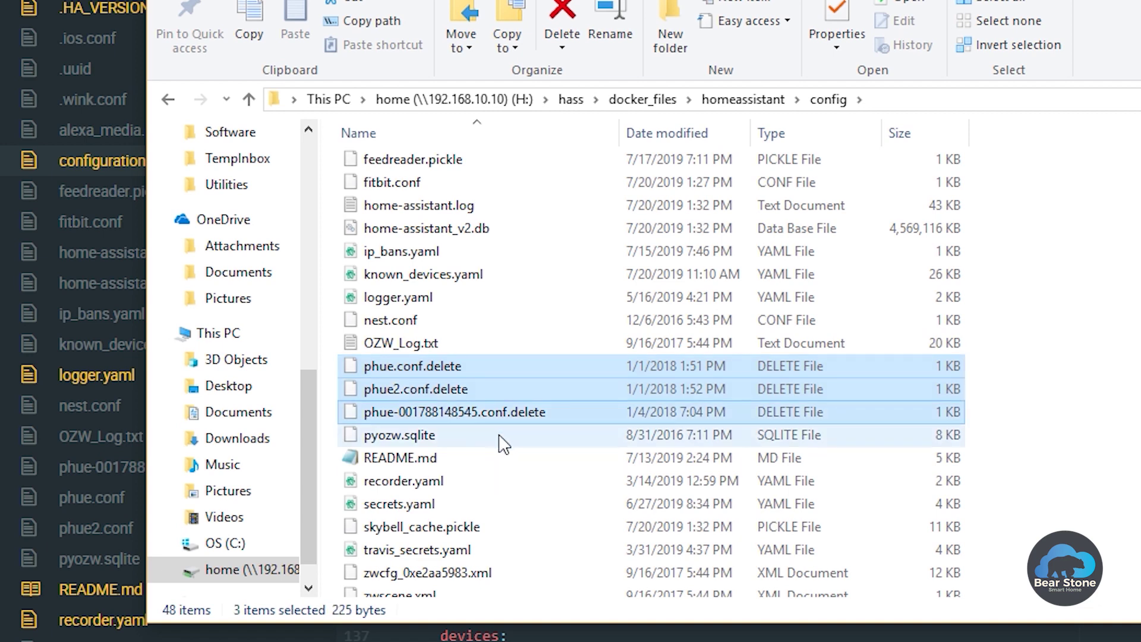
key(shift+Delete)
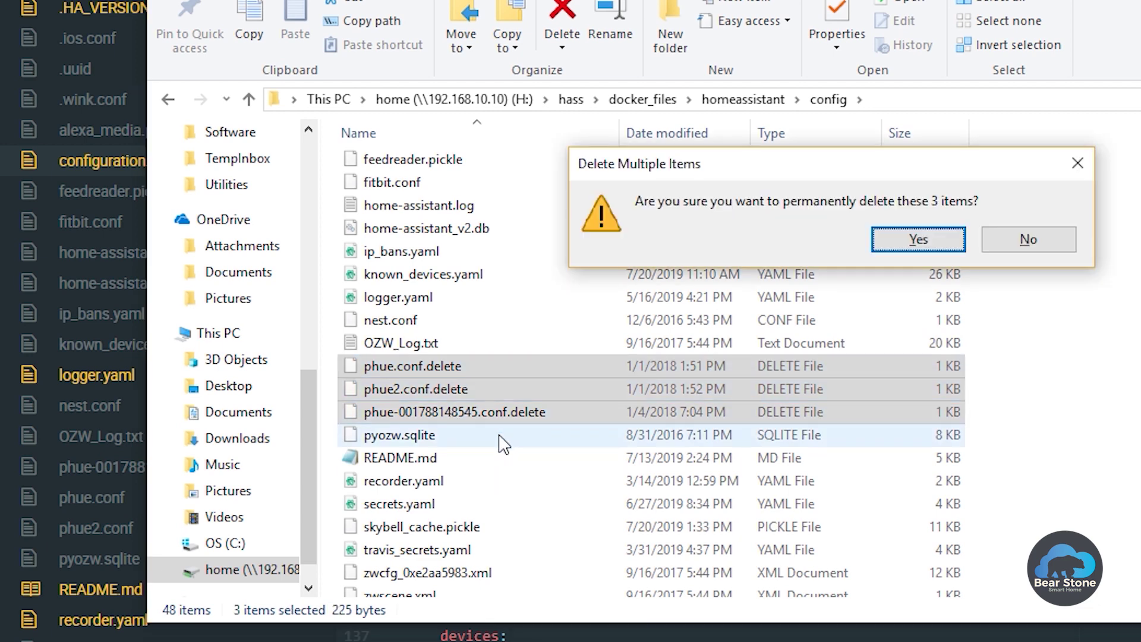
key(Return)
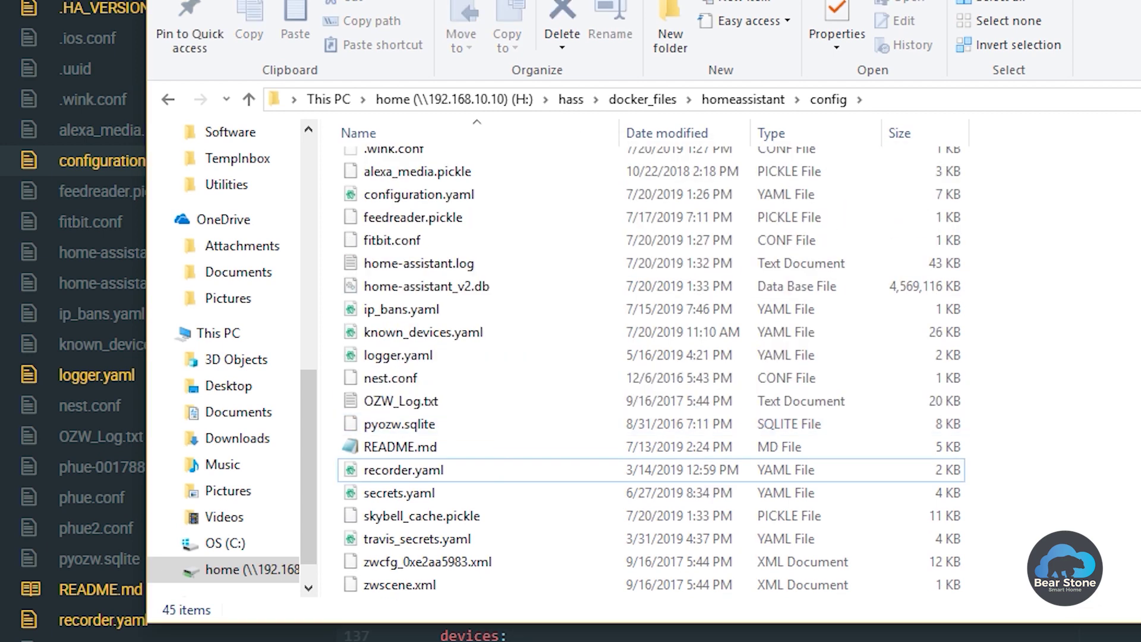
key(alt+Tab)
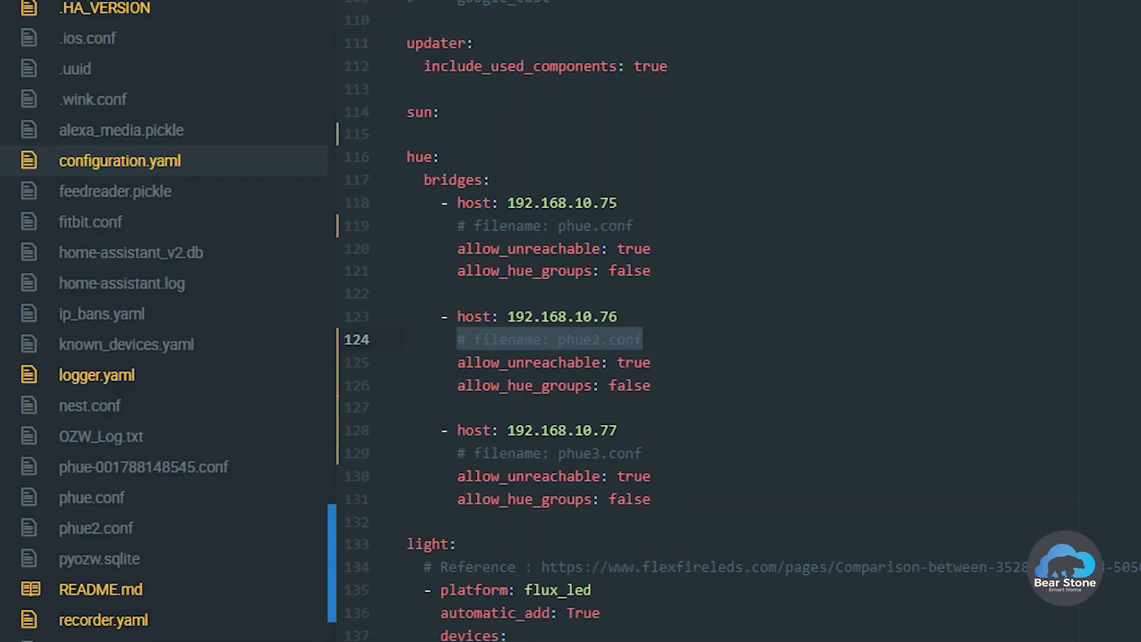
Step: Scroll through the Overview light cards, then switch to the Alarm Panel floor-plan dashboard
click(652, 475)
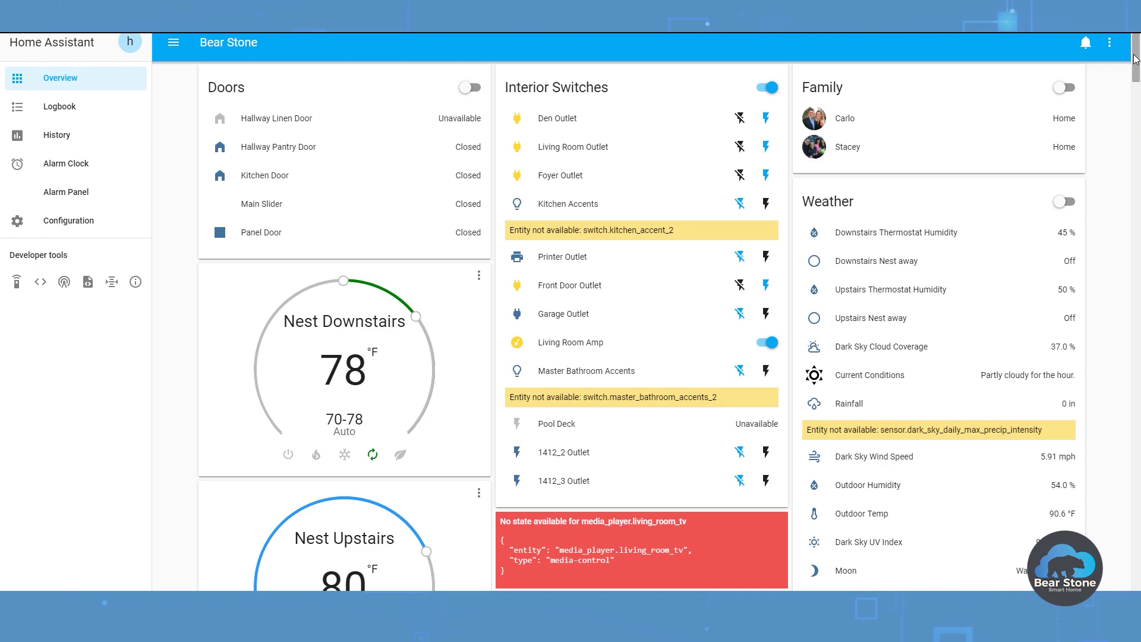
drag(1133, 74, 1125, 126)
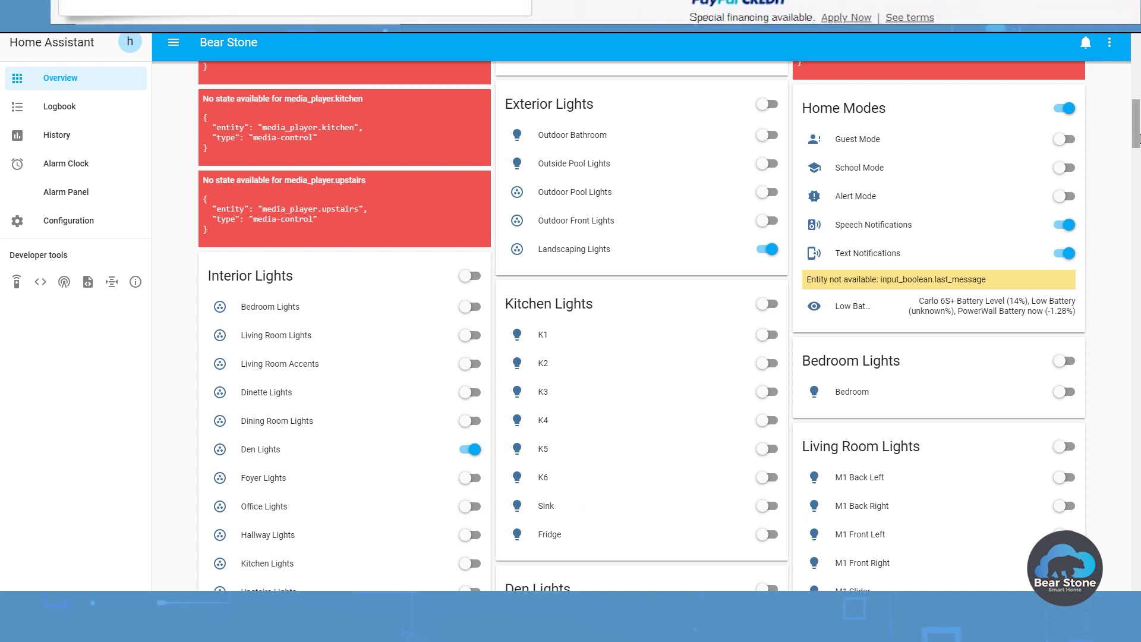
drag(1137, 135, 1132, 198)
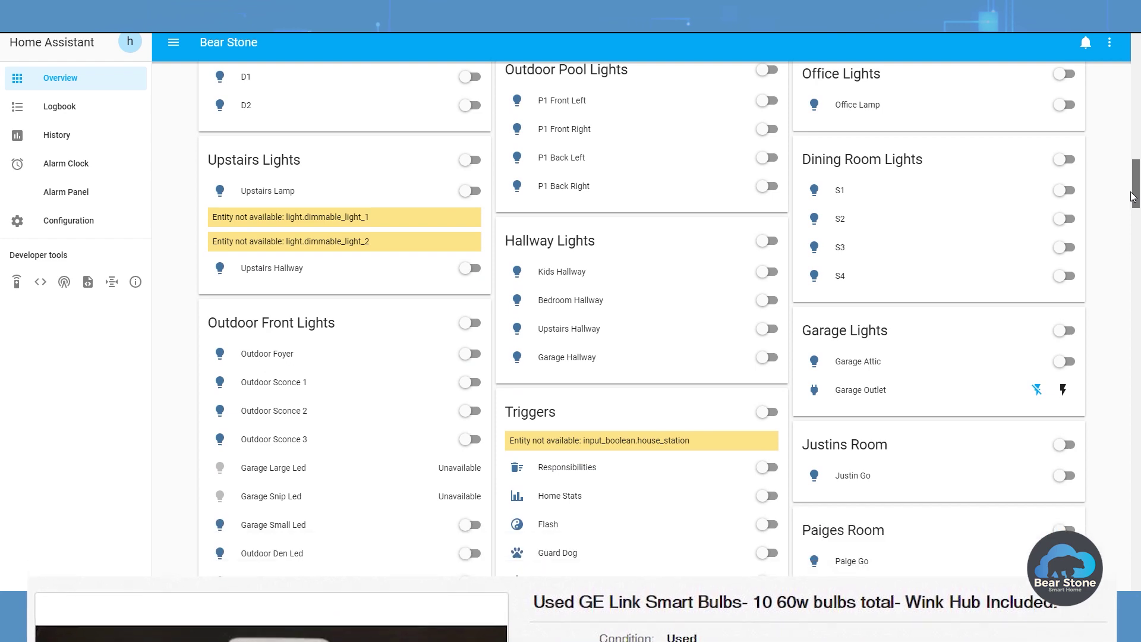
click(65, 192)
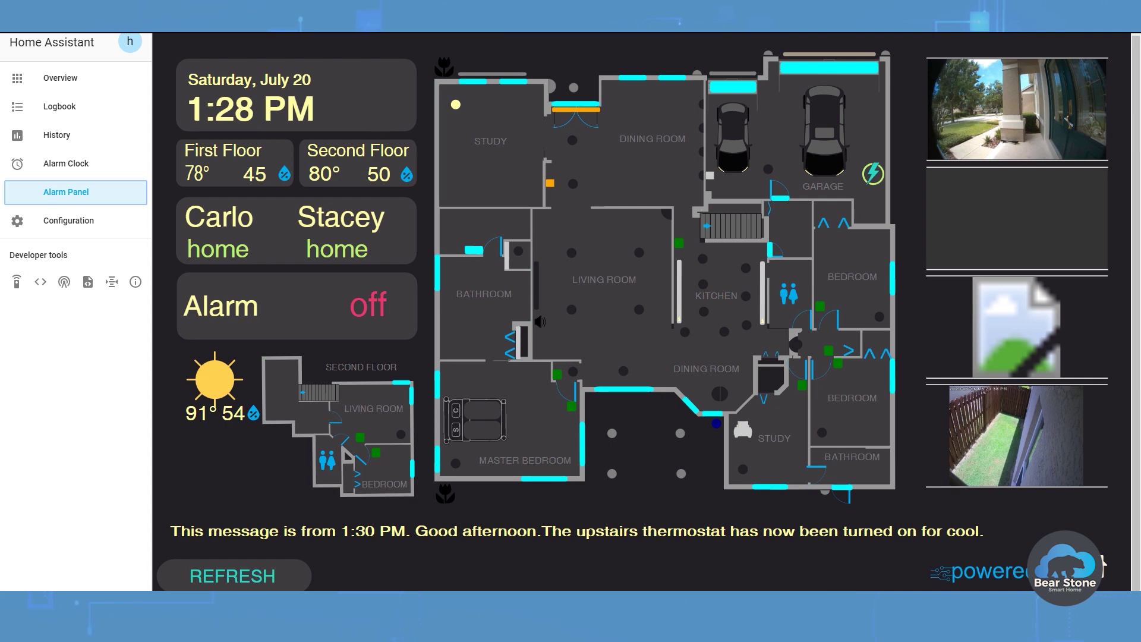
Step: Bring Atom's configuration.yaml forward, shift it right to uncover the sidebar, and go to line 118
key(alt+Tab)
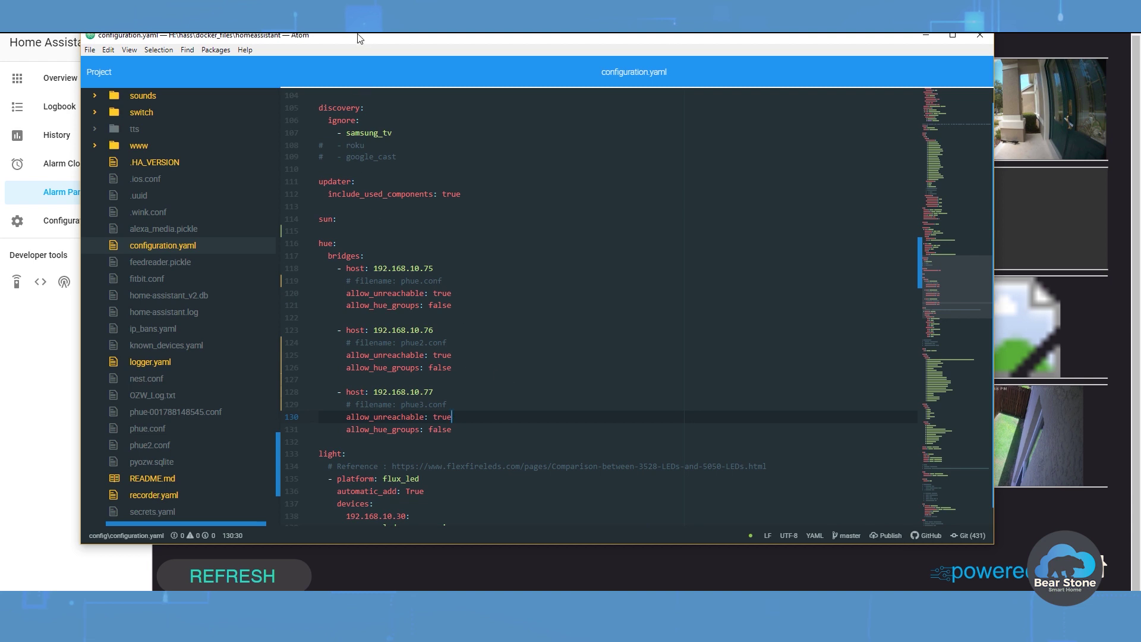
drag(358, 38, 469, 43)
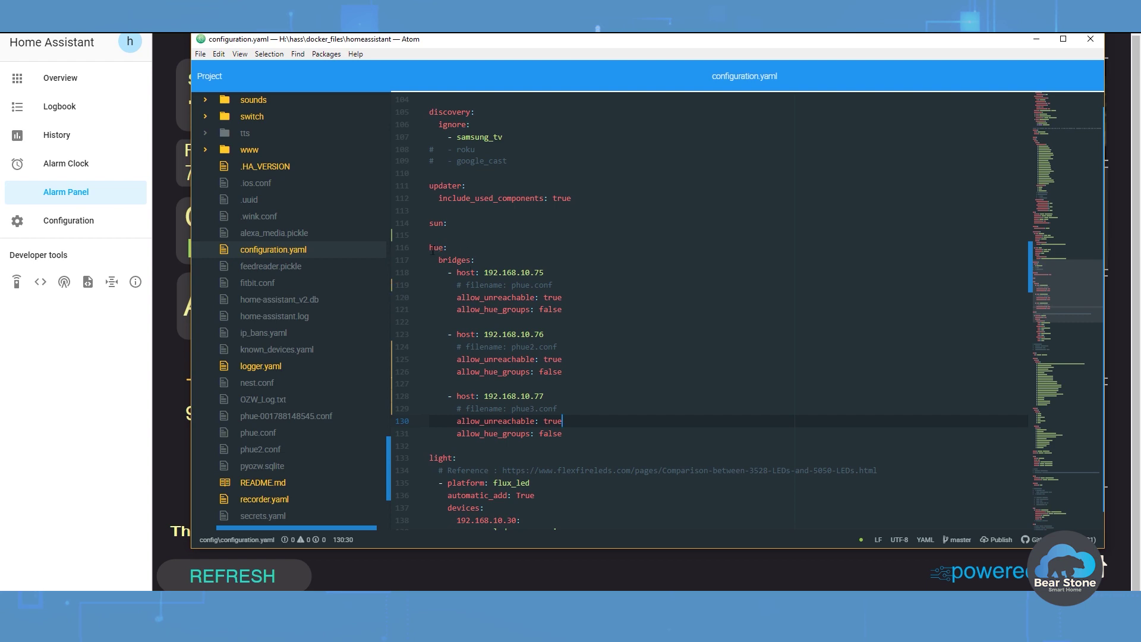
click(547, 272)
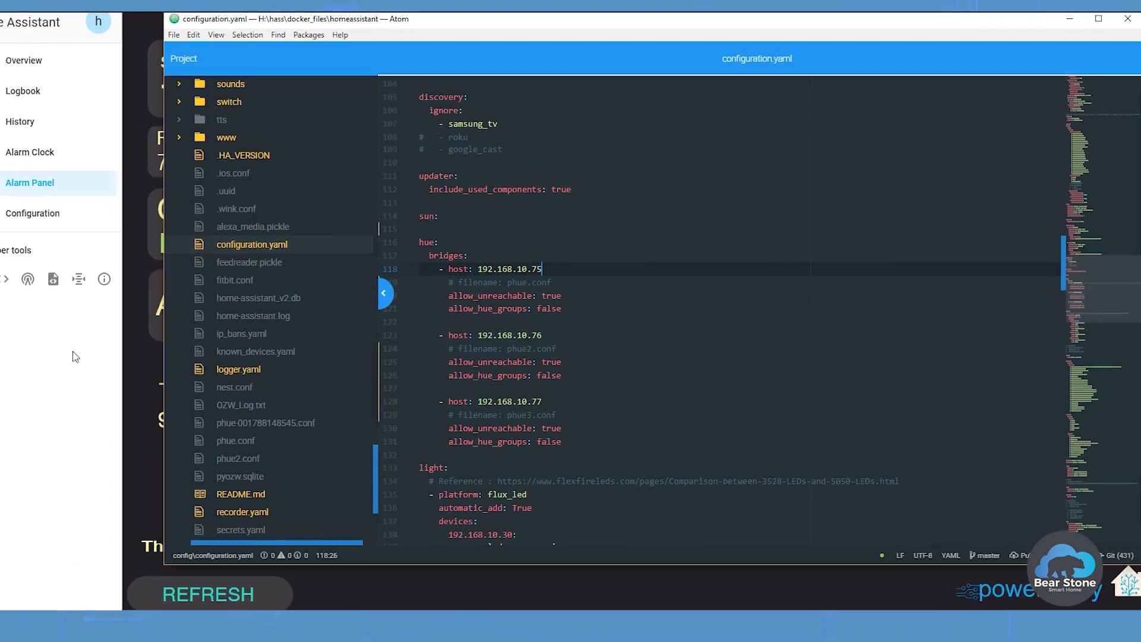
Step: Confirm both Philips Hue bridges appear under Configuration > Integrations, then go back to Overview
click(35, 215)
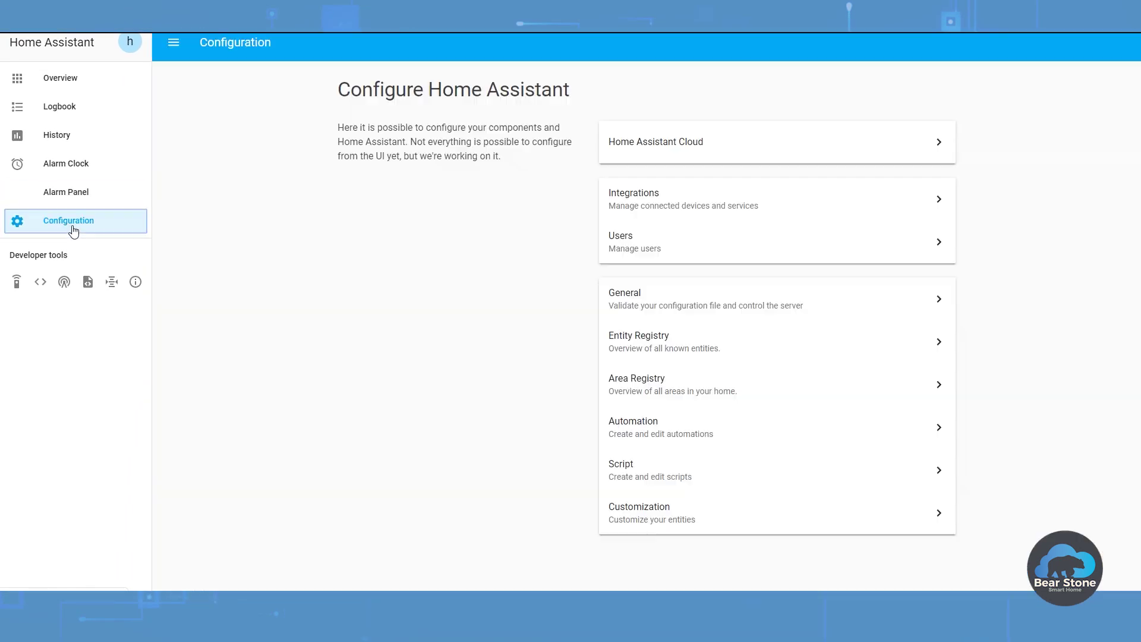
click(660, 202)
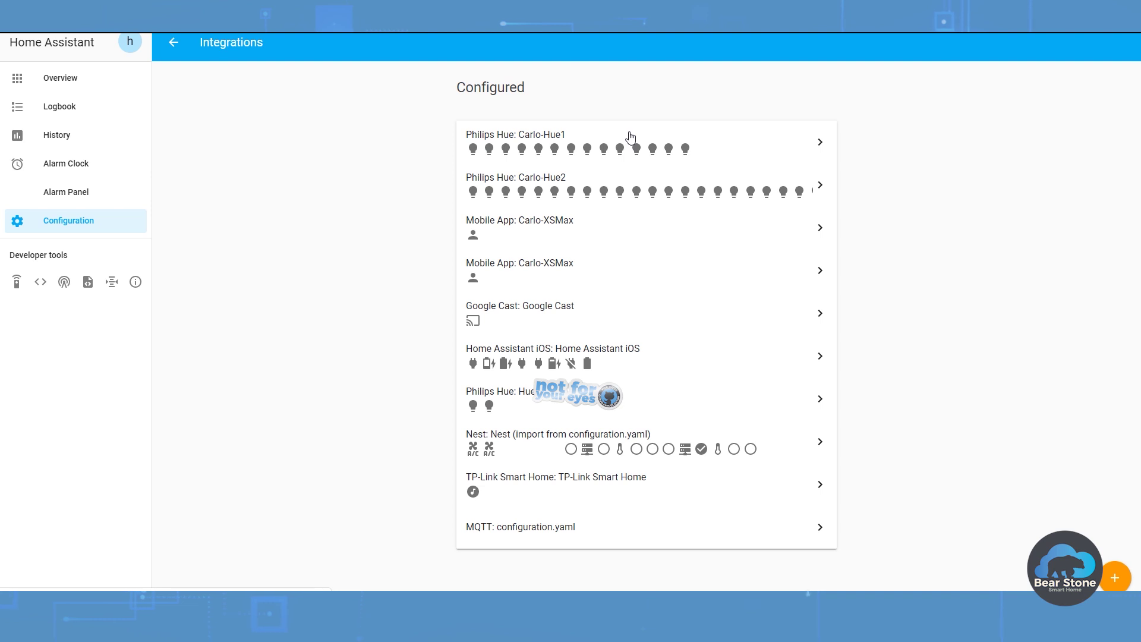
click(89, 78)
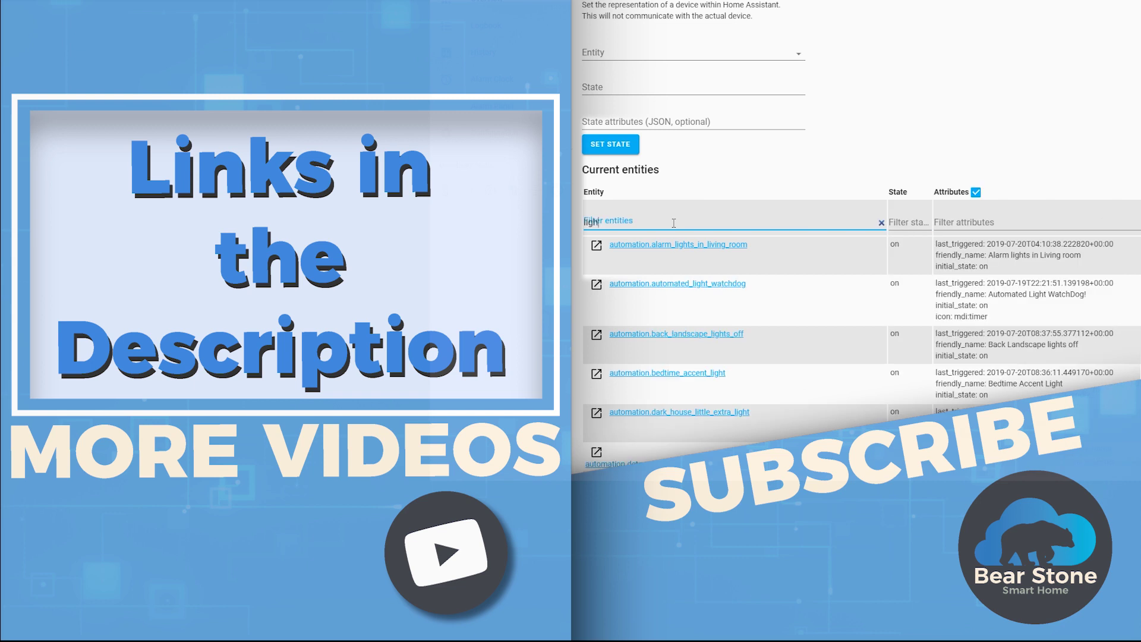
Step: Finish entering 'light.' in the Filter entities box and scroll through the matching light entities
text(t.)
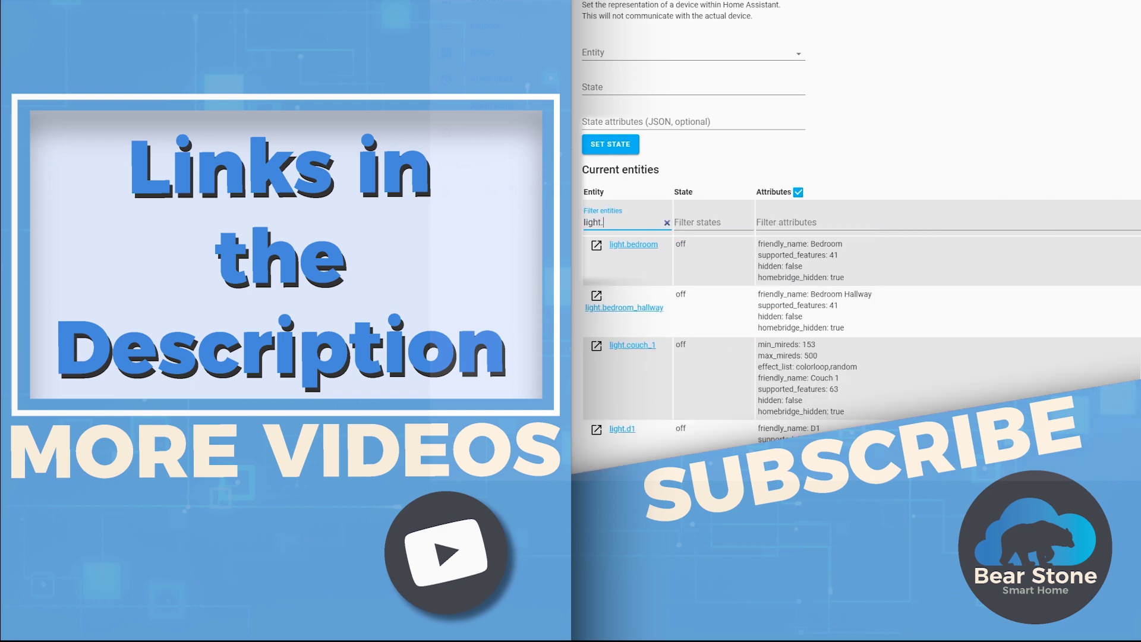
scroll(929, 246, down, 3)
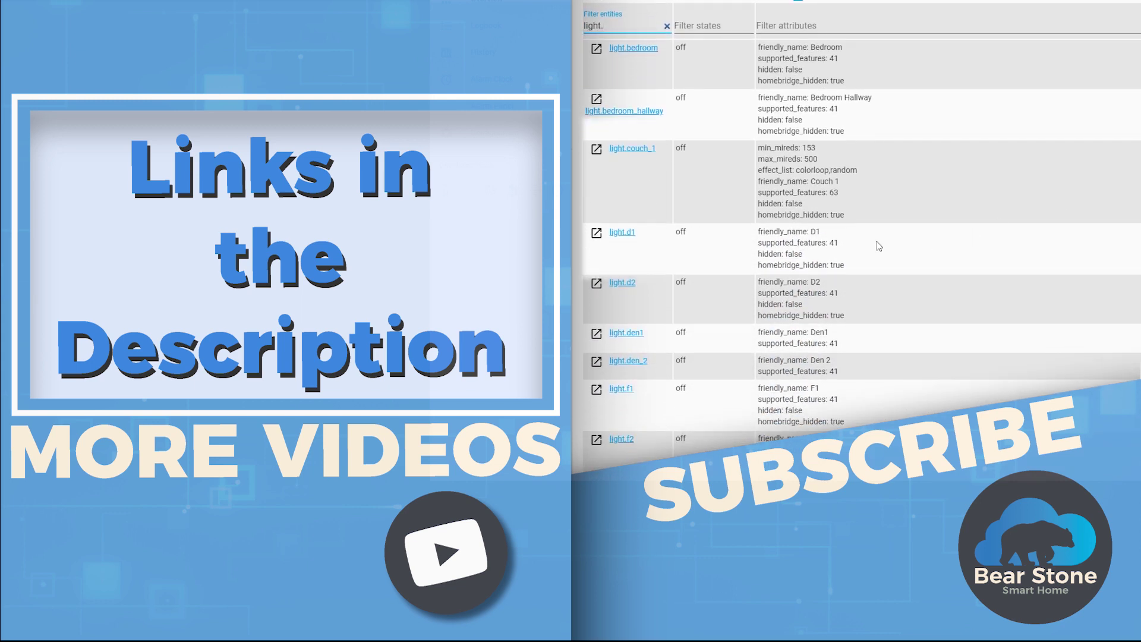
scroll(901, 242, down, 6)
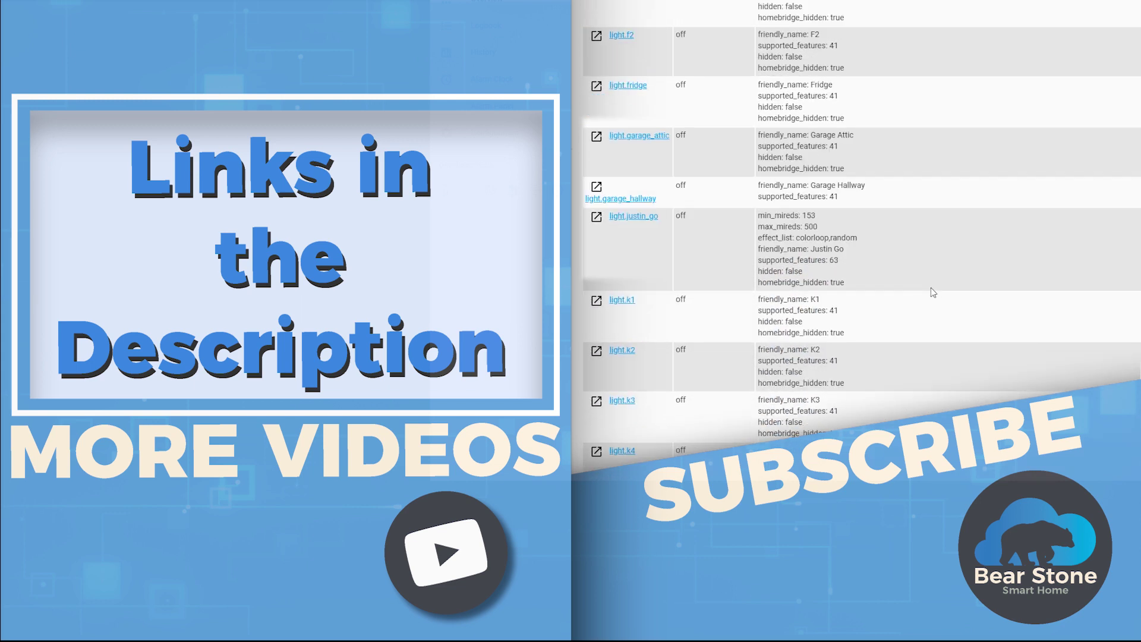